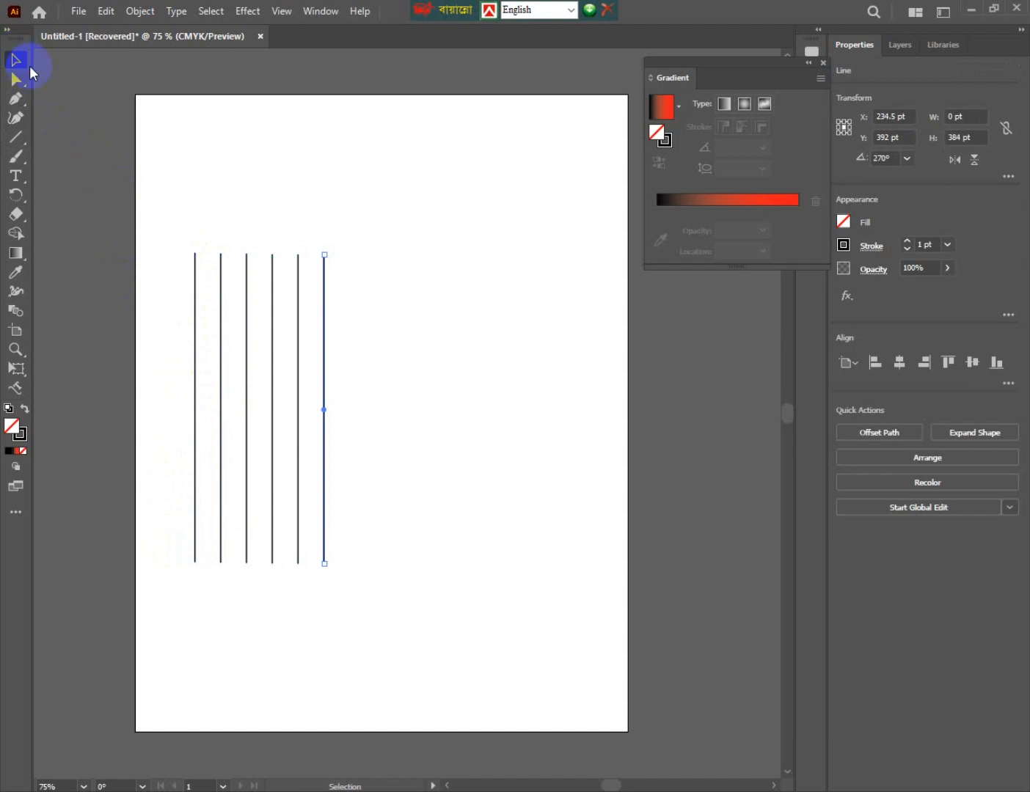
left_click_drag(195, 306, 384, 437)
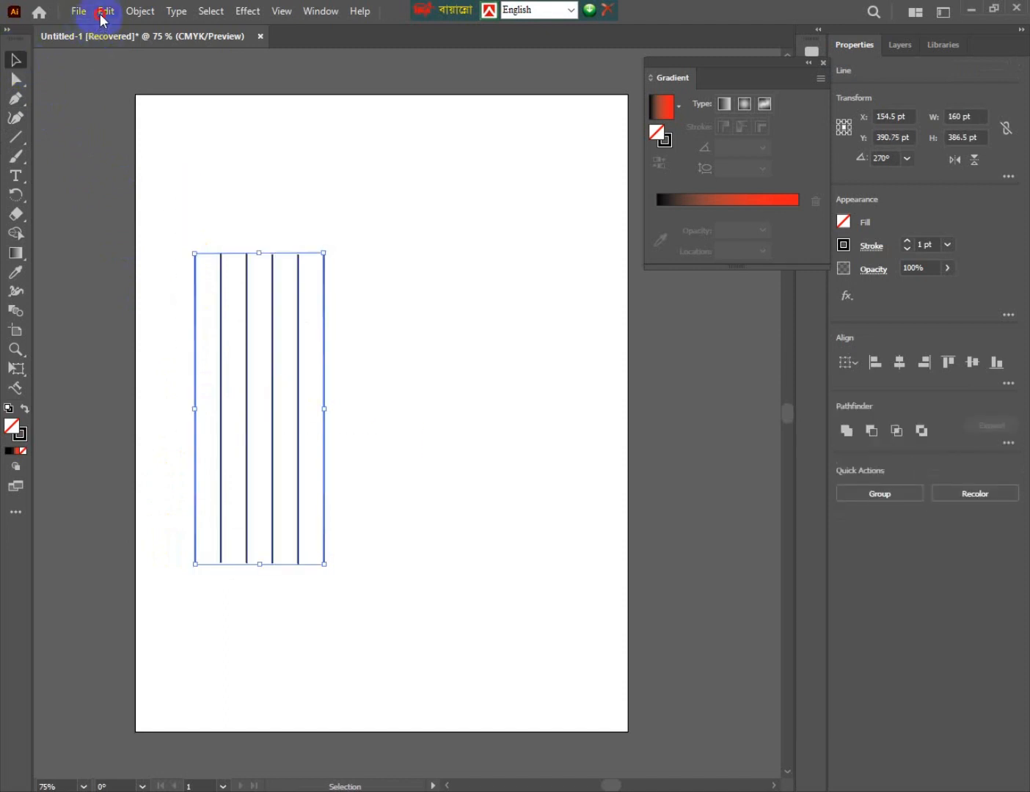
left_click(103, 12)
left_click(125, 107)
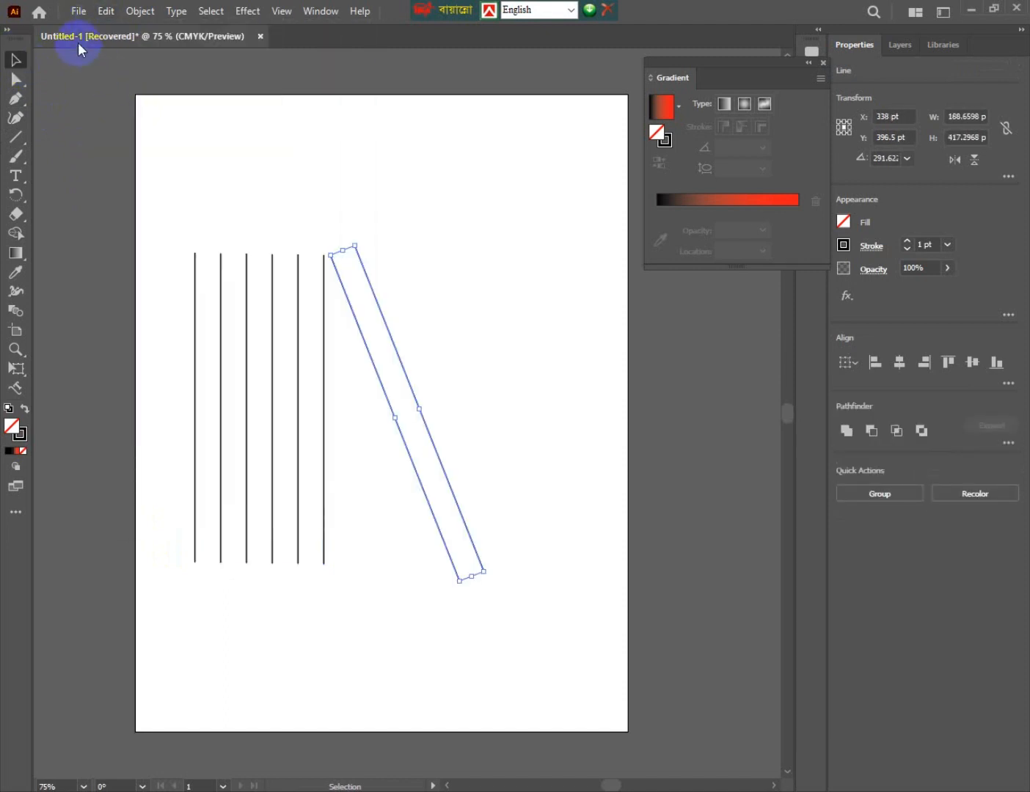
key("Delete")
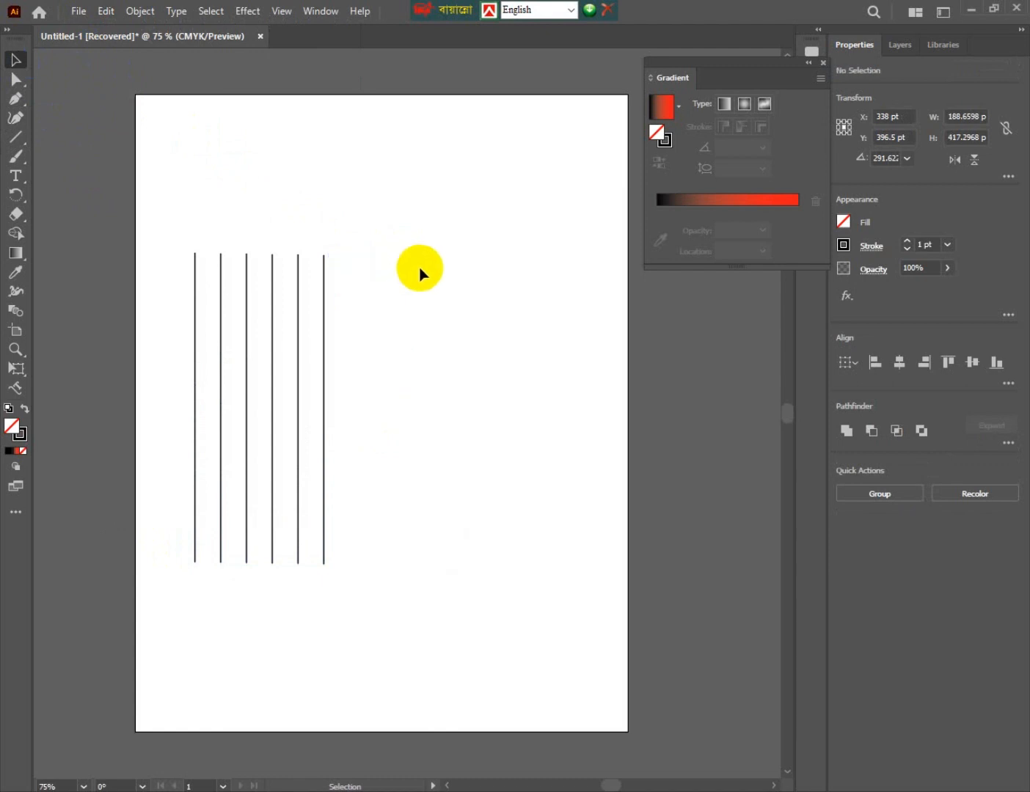
- Duplicate the six vertical lines in place, rotate the copy 90° and place it across the originals to form a grid
left_click_drag(172, 236, 358, 370)
left_click(104, 12)
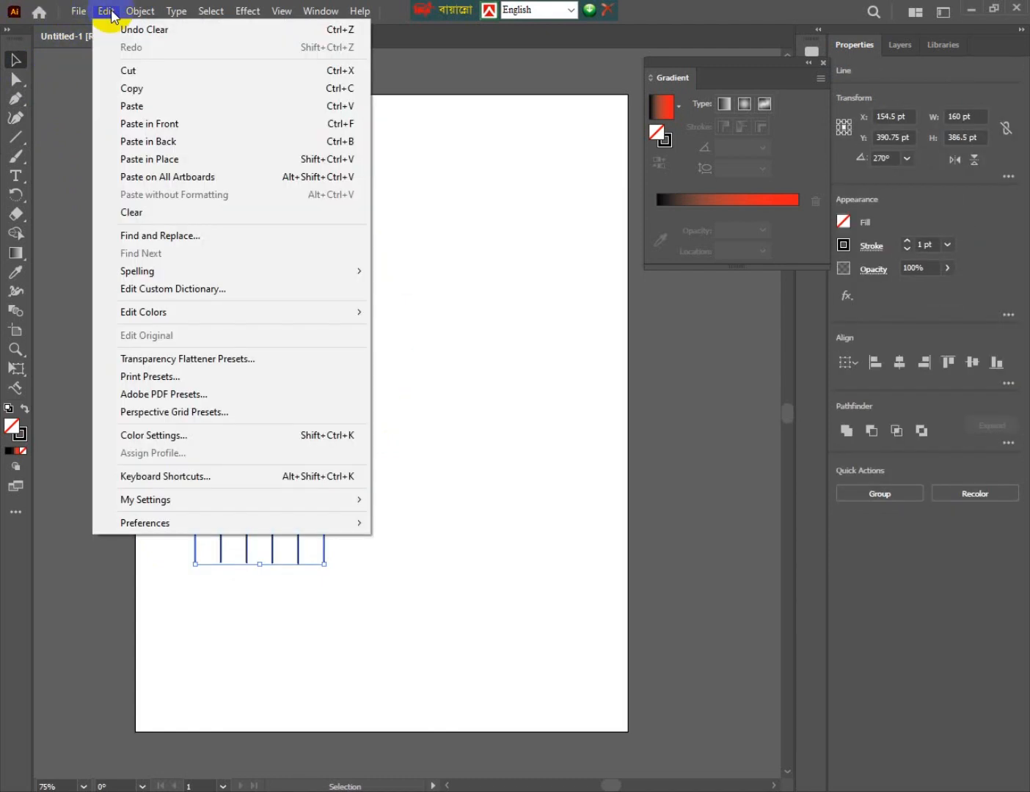
left_click(130, 88)
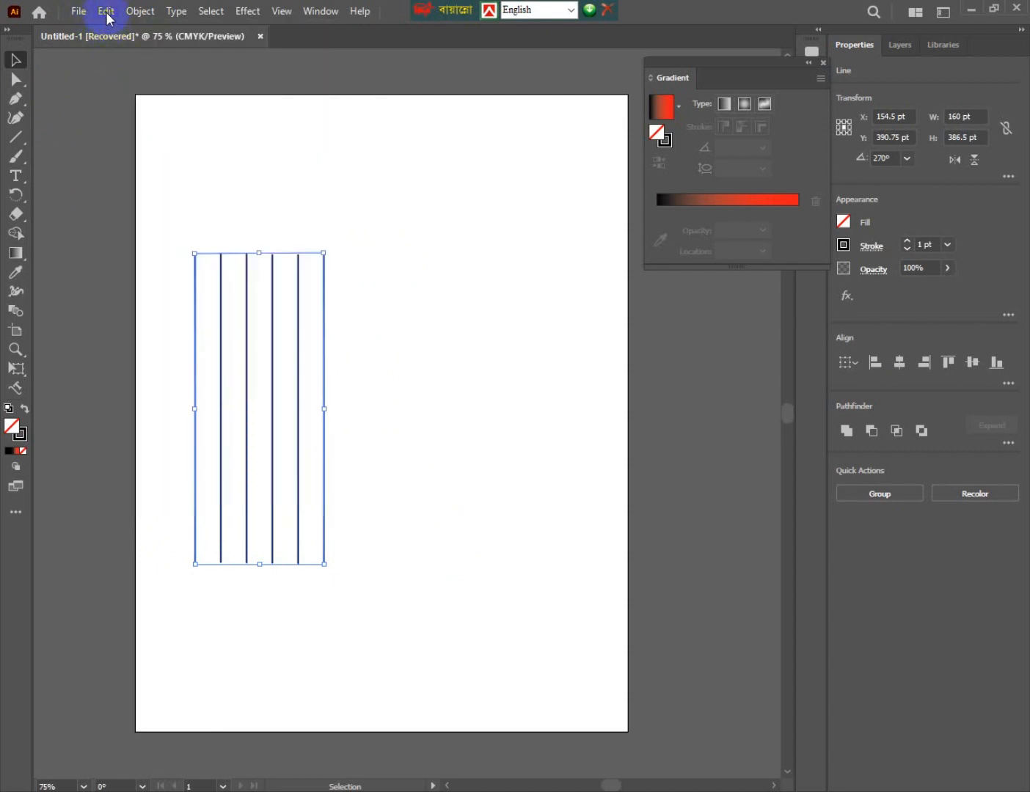
left_click(107, 12)
left_click(138, 143)
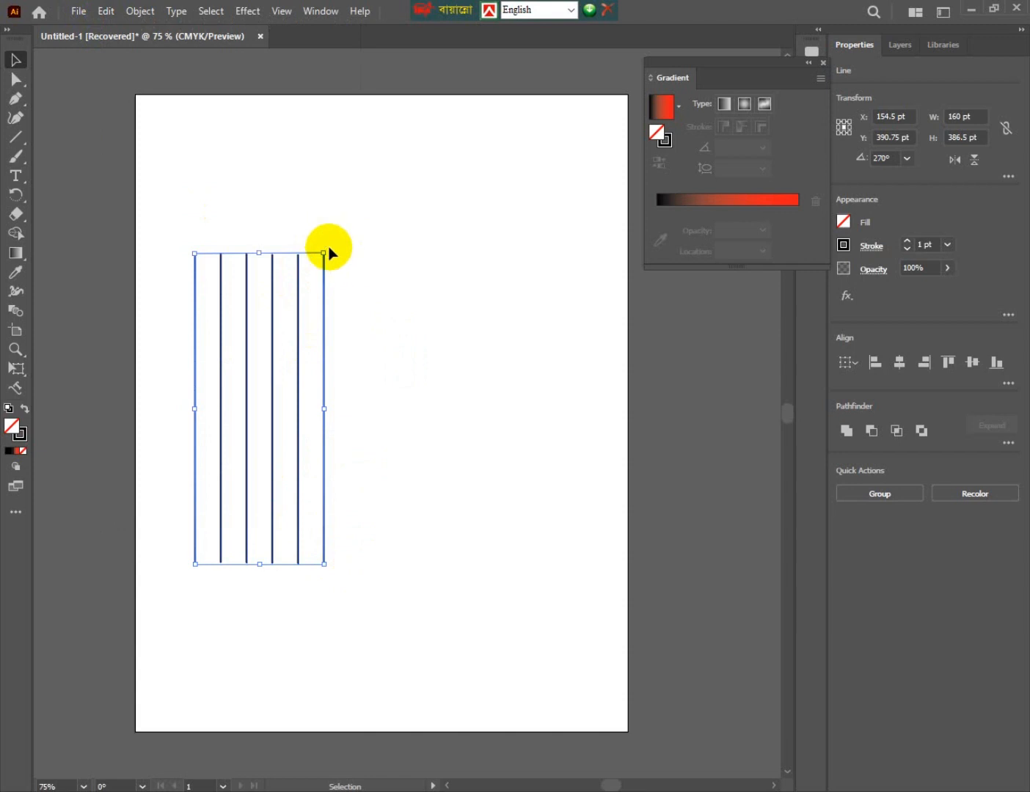
left_click_drag(326, 239, 366, 461)
left_click_drag(272, 397, 333, 396)
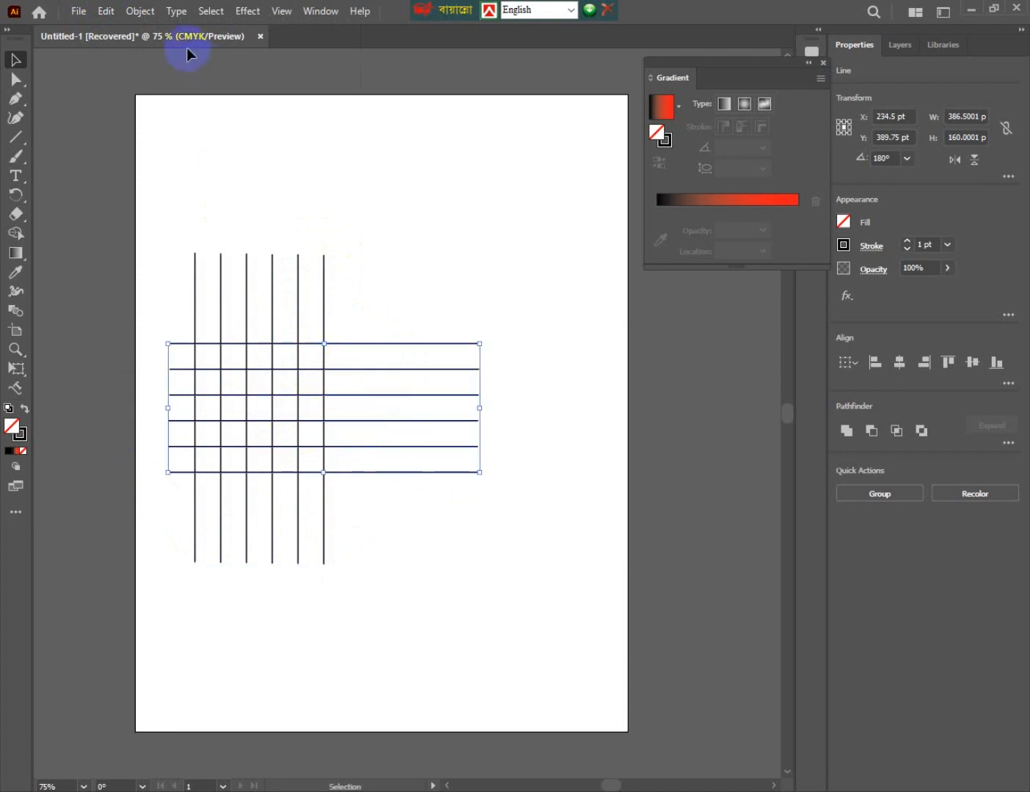
- Duplicate the two rightmost vertical lines in place, in front of the originals
left_click_drag(297, 251, 352, 311)
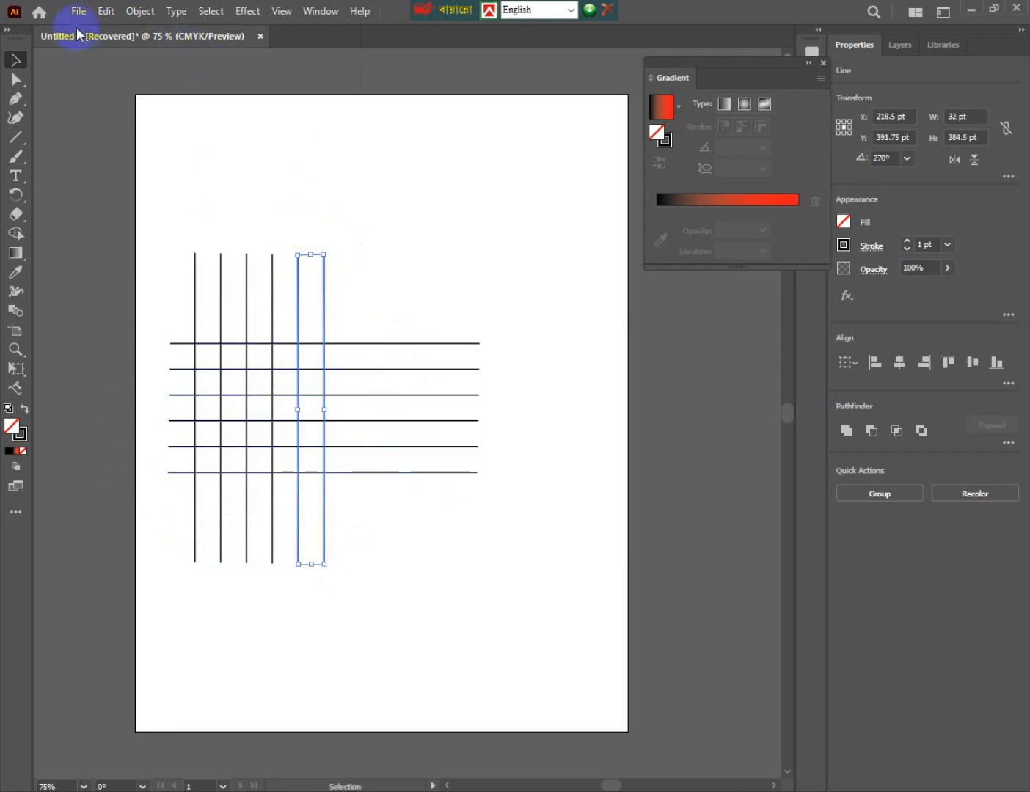
left_click(105, 12)
left_click(131, 87)
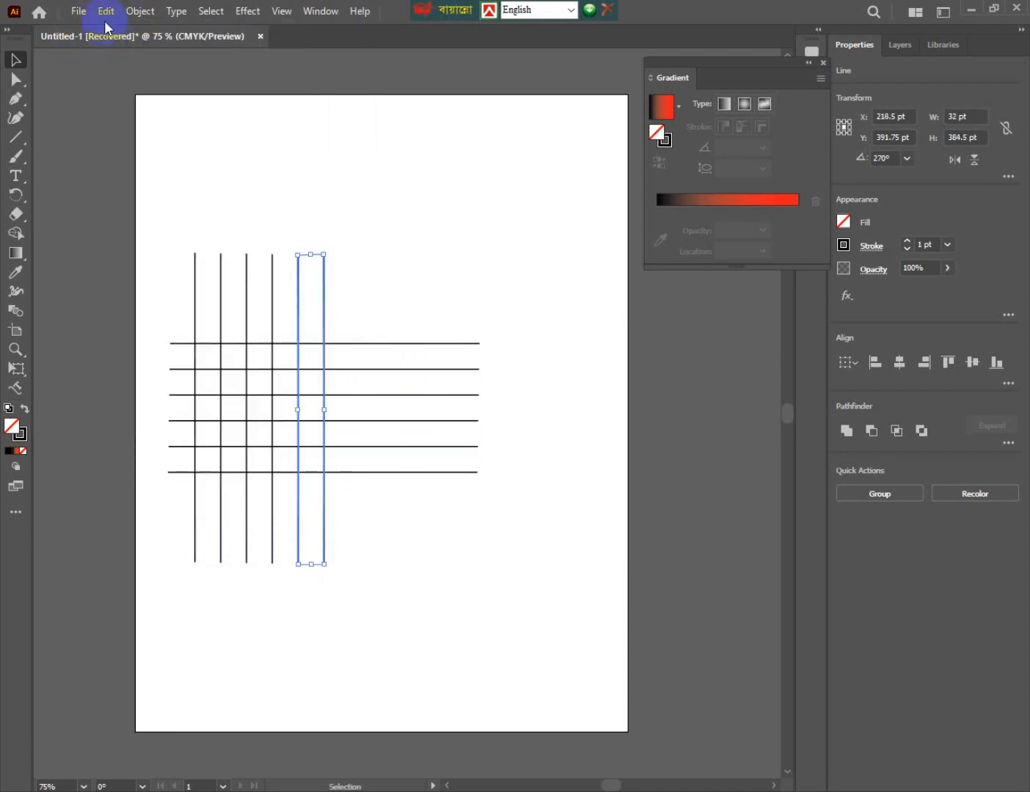
left_click(106, 12)
left_click(123, 123)
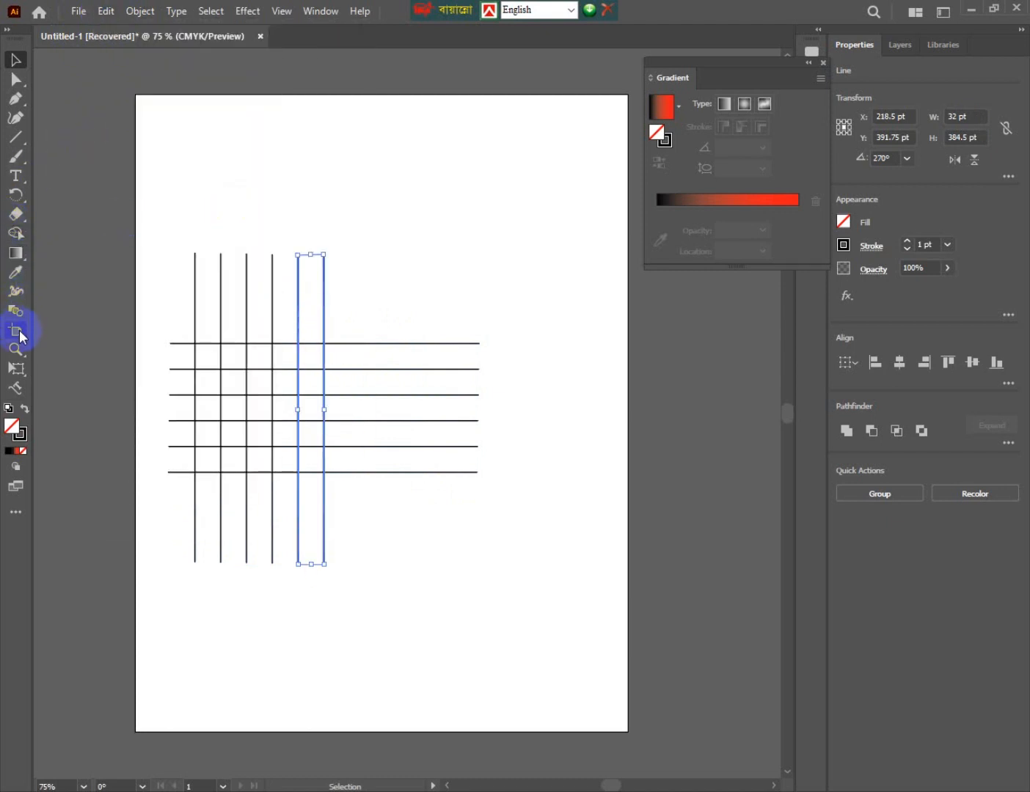
- Rotate the duplicated line pair about 20° counterclockwise with Free Transform and shift it about 62 pt to the right
left_click(16, 368)
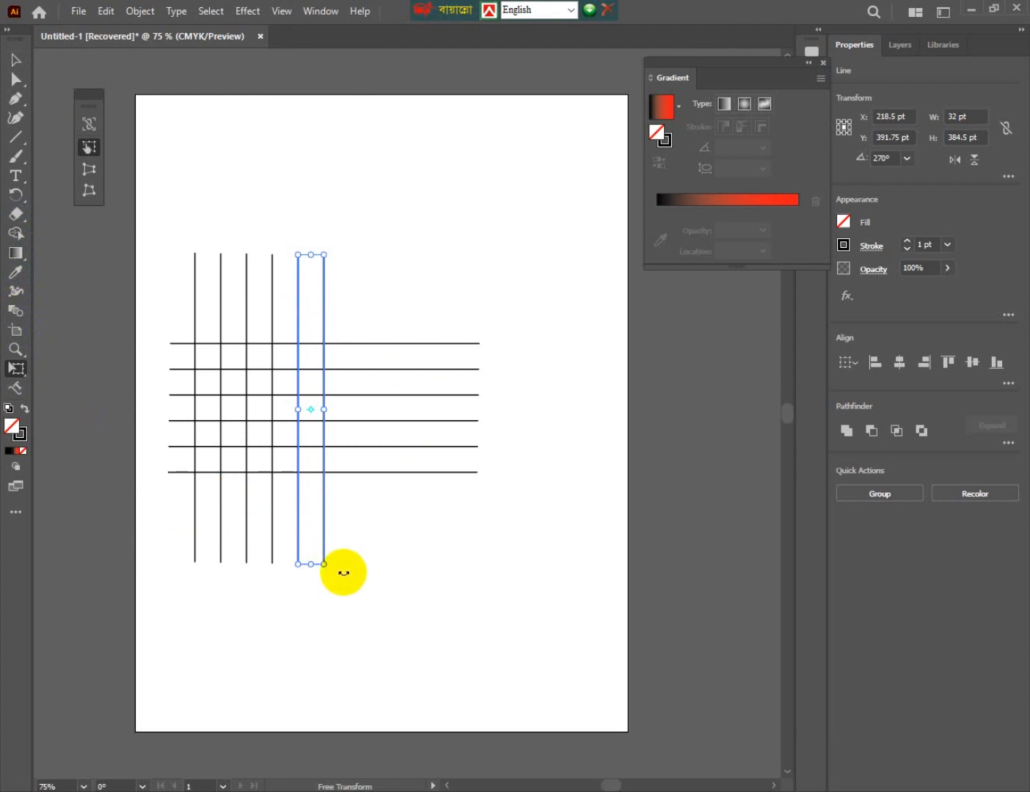
left_click_drag(322, 568, 382, 567)
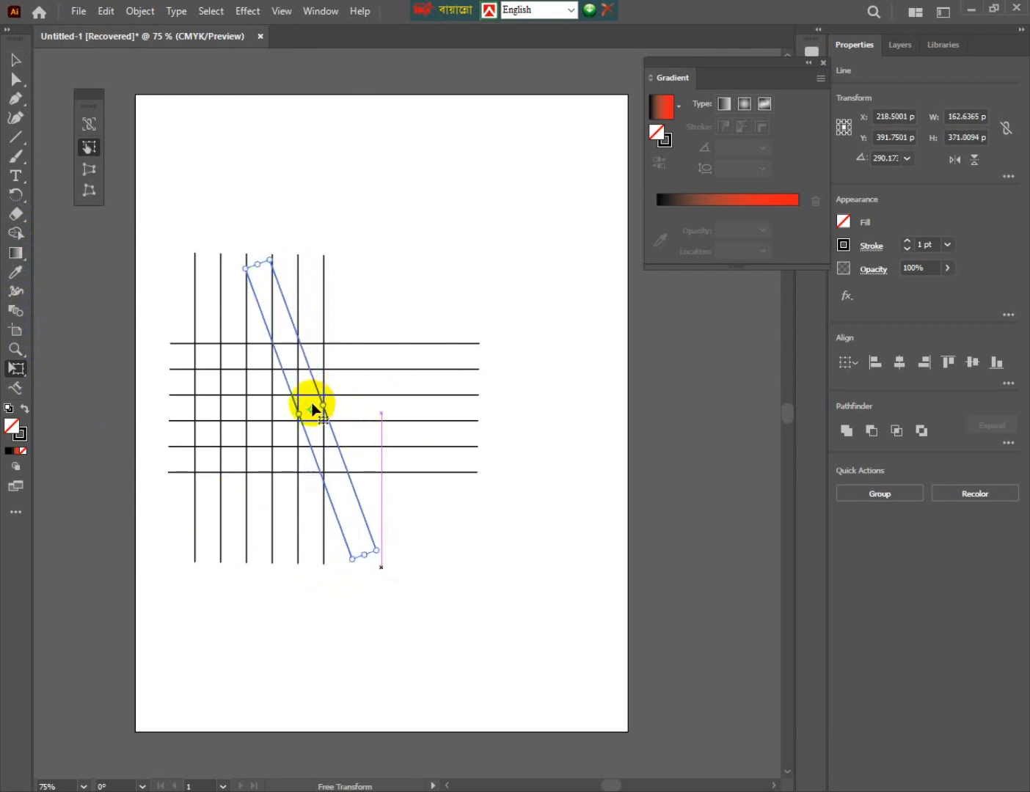
left_click_drag(329, 404, 360, 402)
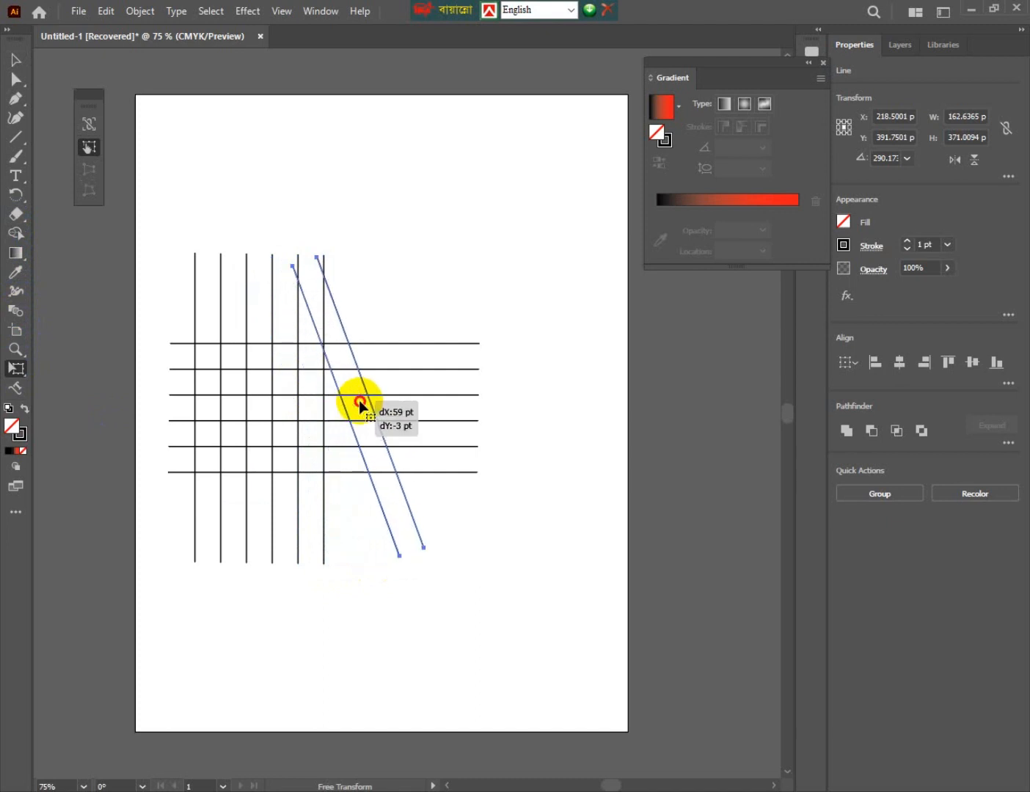
left_click_drag(360, 404, 361, 404)
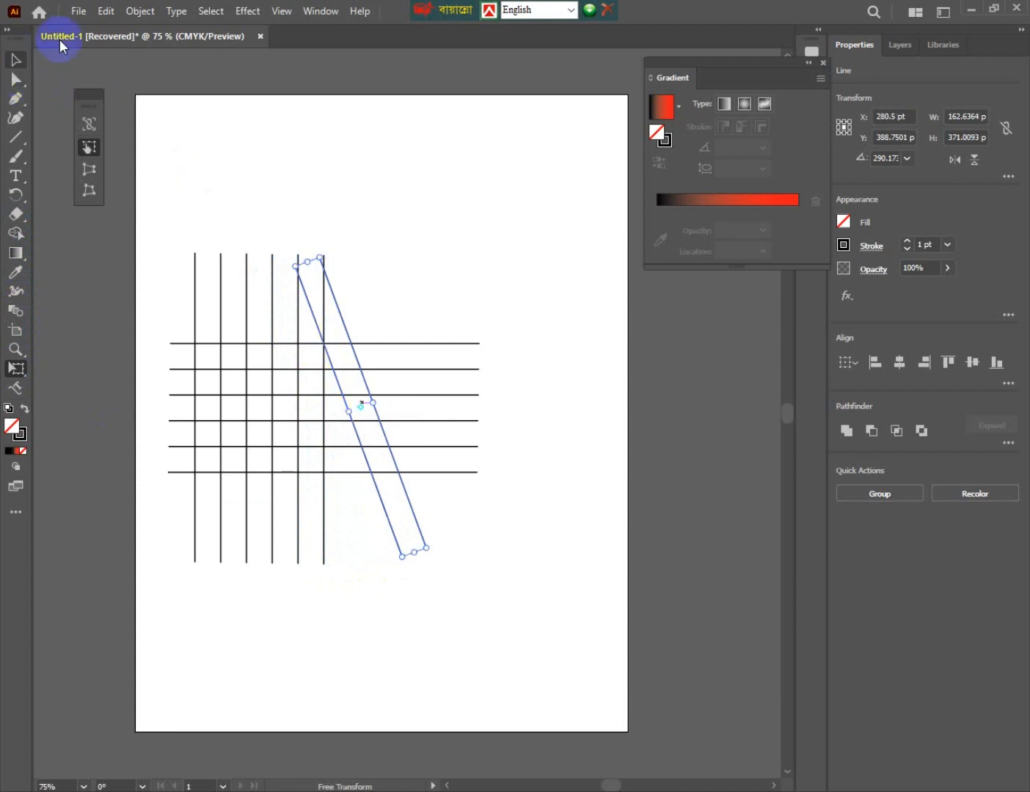
- Duplicate the slanted line pair in front, flip the copy horizontally and move it to the right so both pairs form a V
left_click(104, 11)
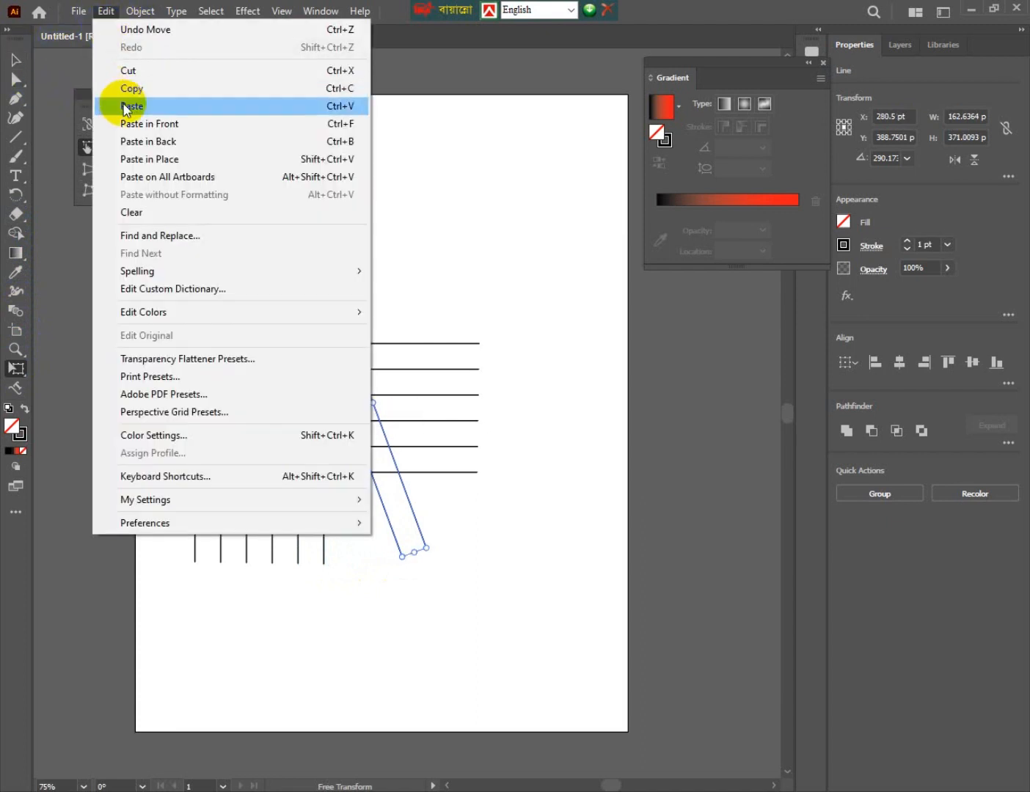
left_click(128, 85)
left_click(105, 12)
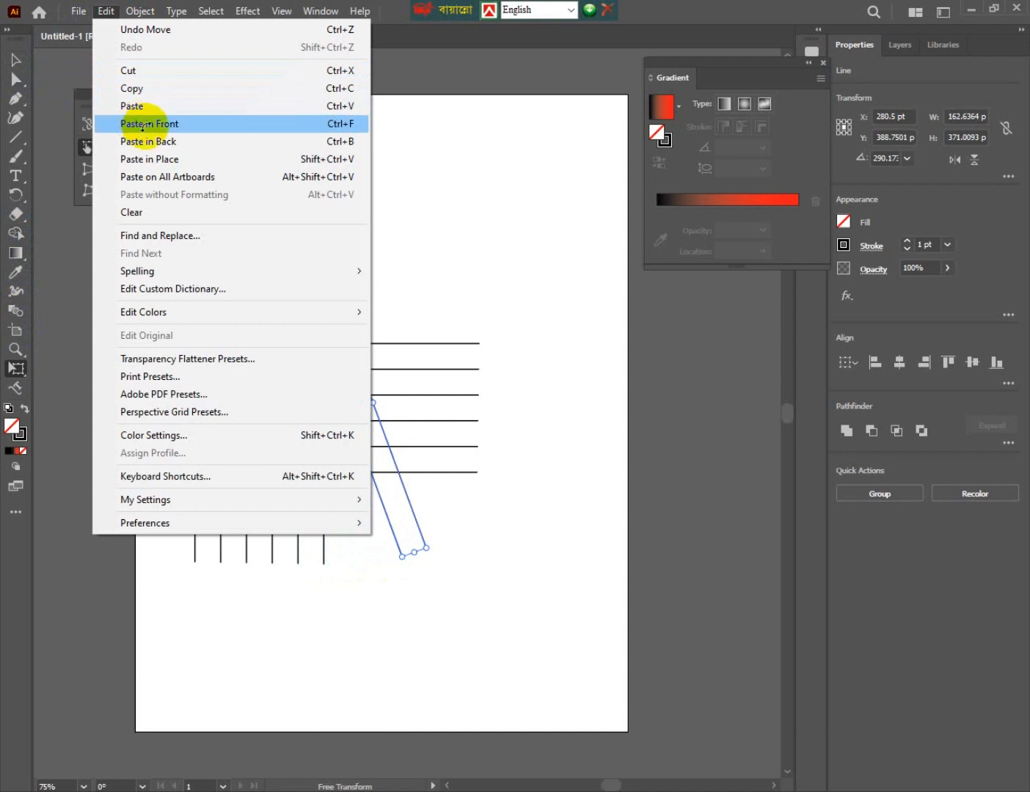
left_click(132, 124)
left_click(956, 159)
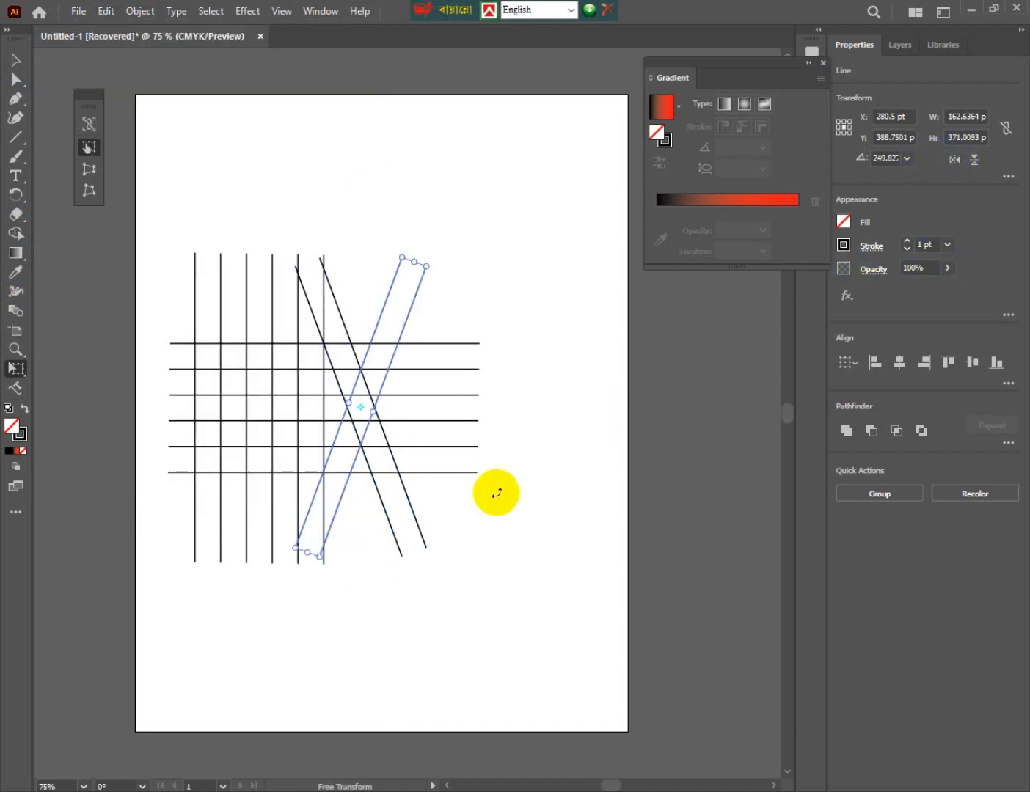
left_click_drag(375, 401, 419, 411)
- Select all the lines and merge the grid regions along an S and an adjoining V into one SV shape with Shape Builder
left_click(16, 61)
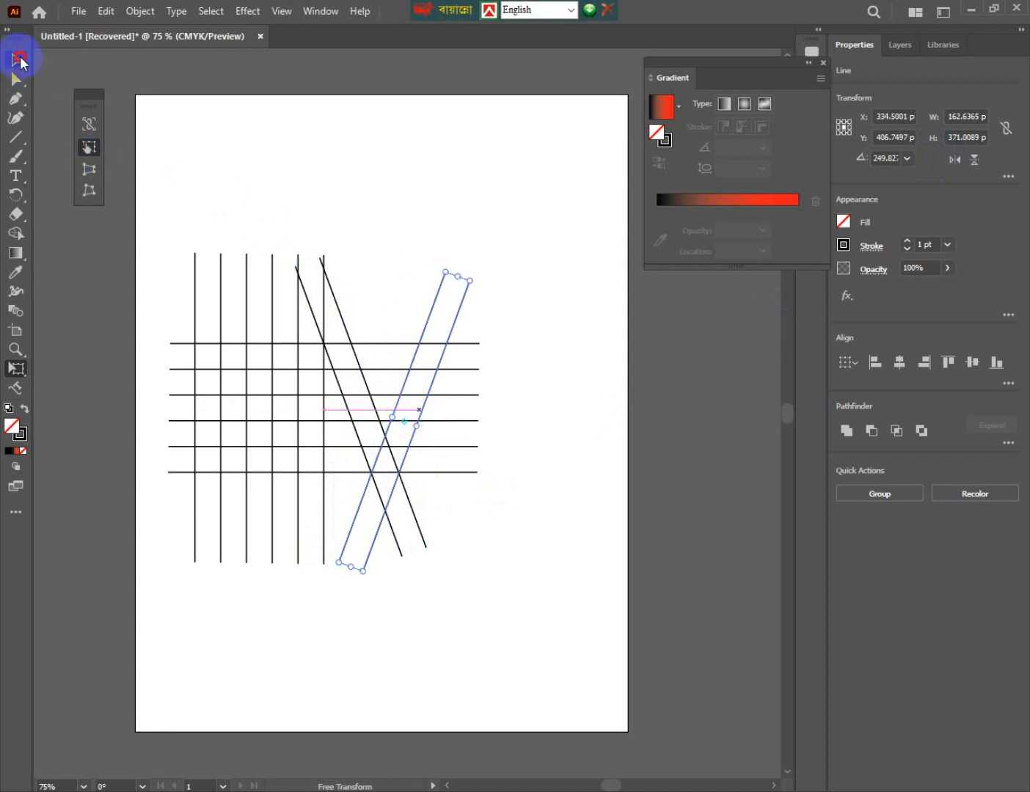
left_click_drag(160, 248, 533, 575)
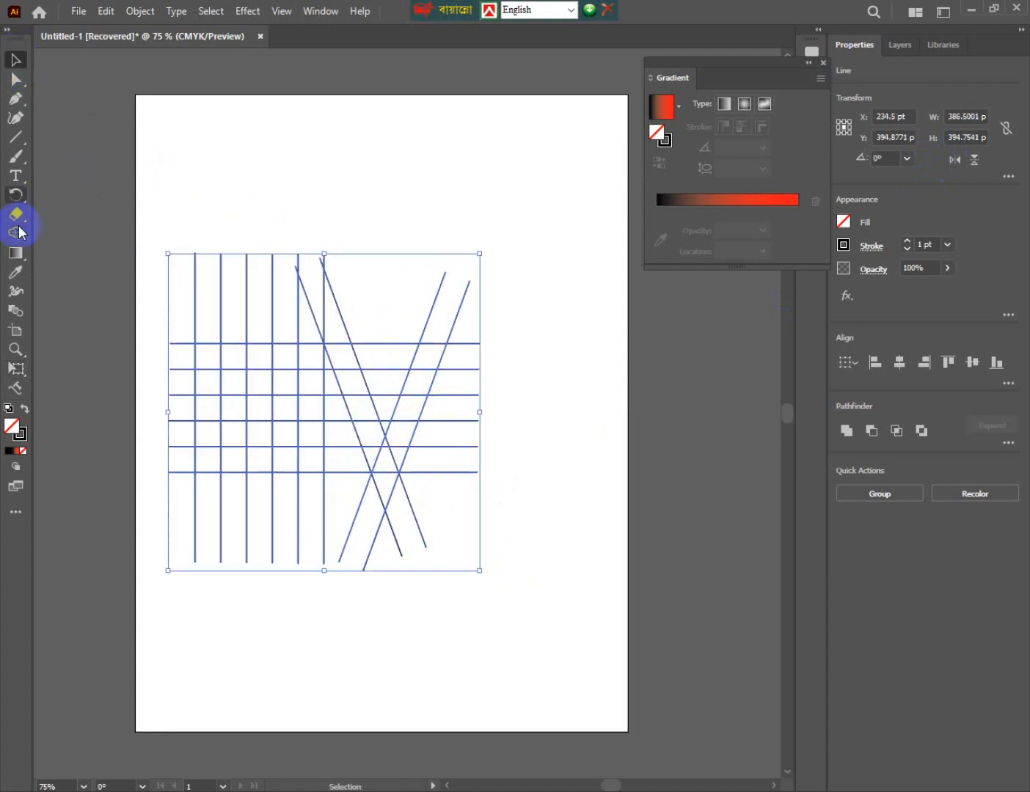
left_click(16, 233)
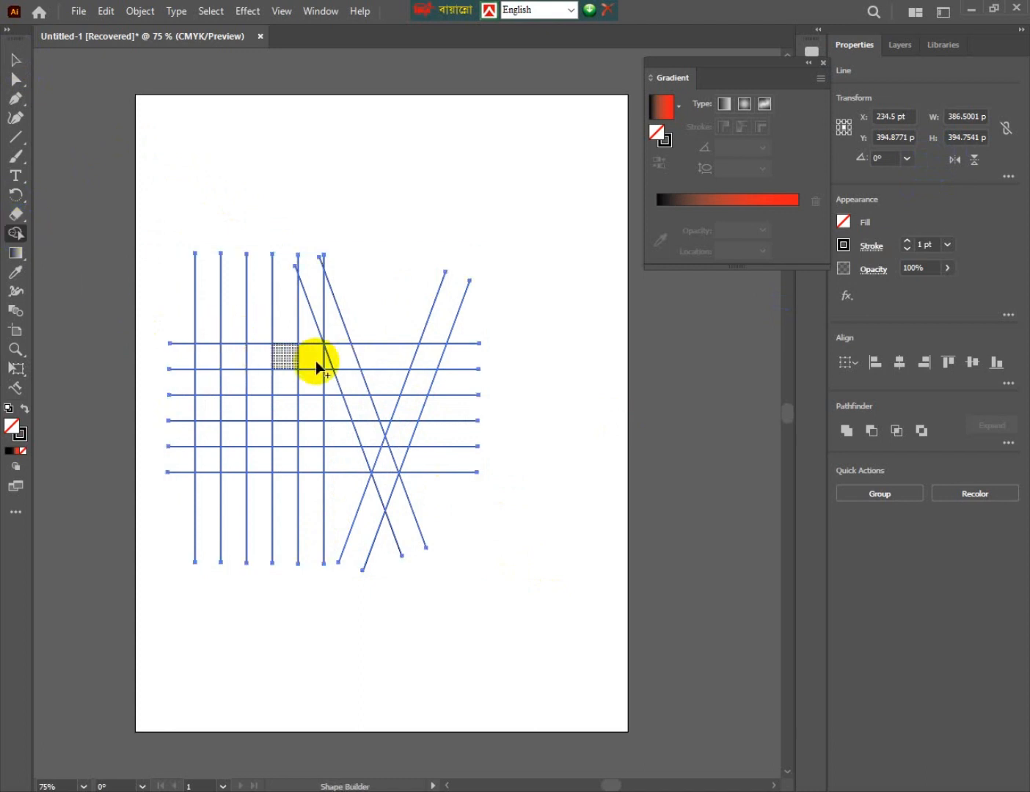
mouse_move(339, 361)
left_mouse_down()
mouse_move(214, 359)
mouse_move(214, 402)
mouse_move(307, 411)
mouse_move(313, 451)
mouse_move(210, 469)
left_mouse_up()
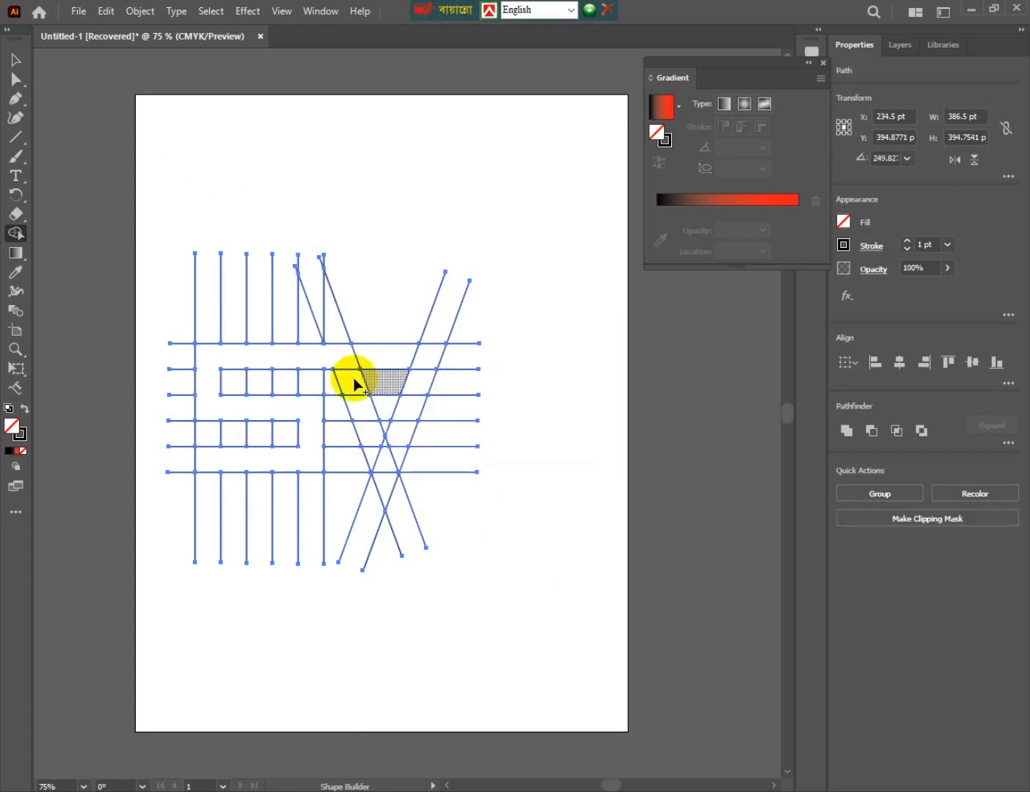
left_click_drag(343, 363, 378, 456)
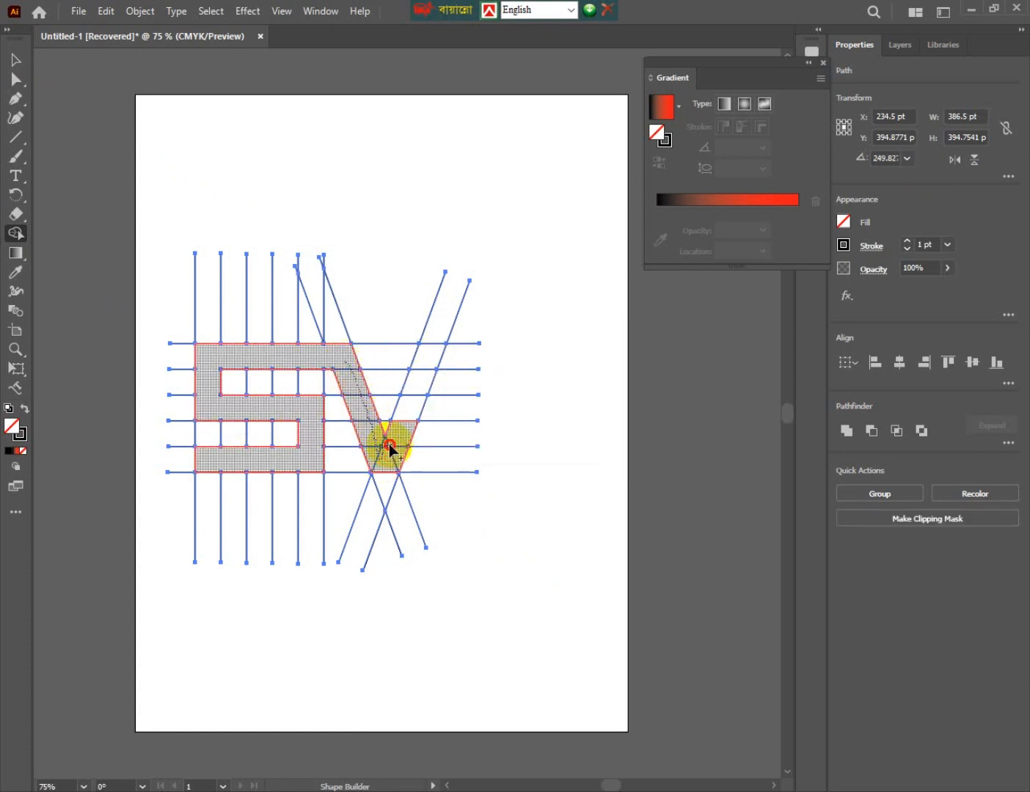
left_click_drag(388, 446, 424, 351)
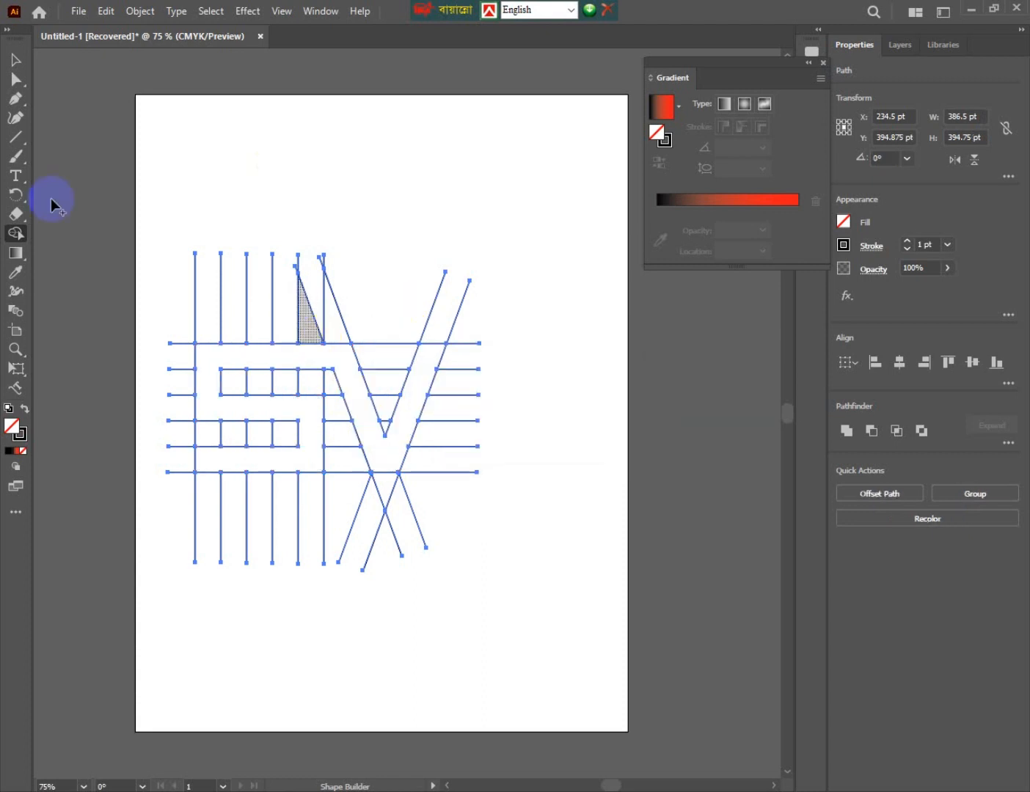
- Move the merged SV shape below the grid and delete all the leftover construction lines
left_click(15, 59)
left_click(319, 278)
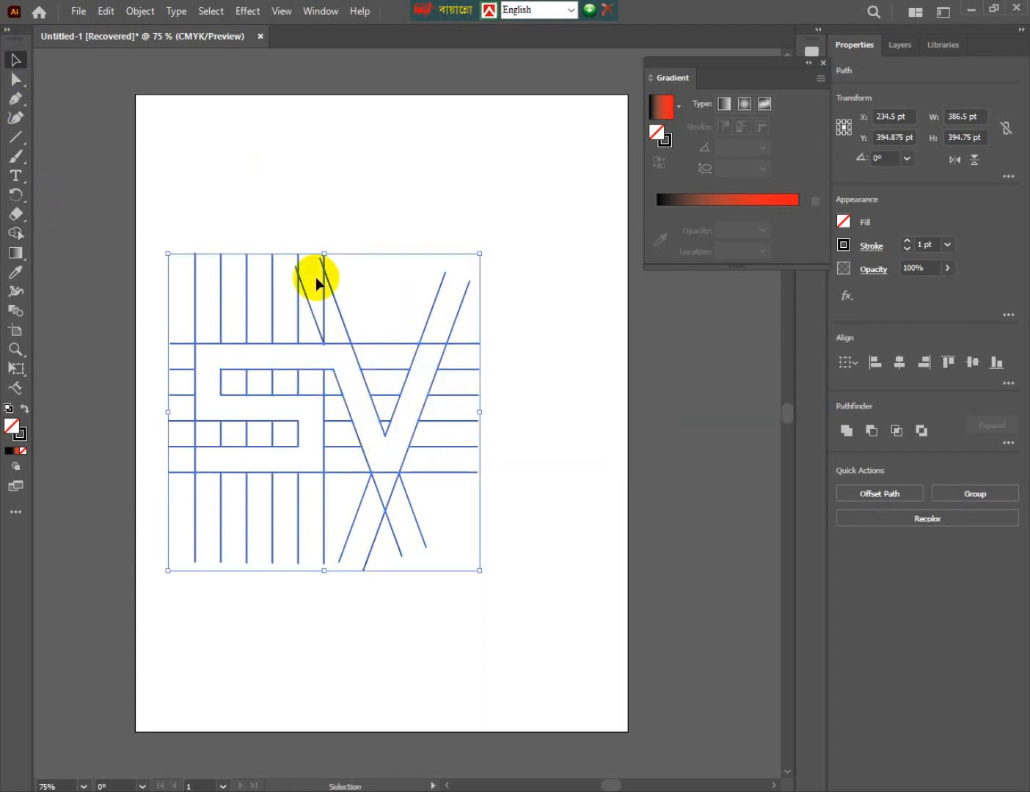
left_click(337, 183)
left_click_drag(313, 345, 437, 593)
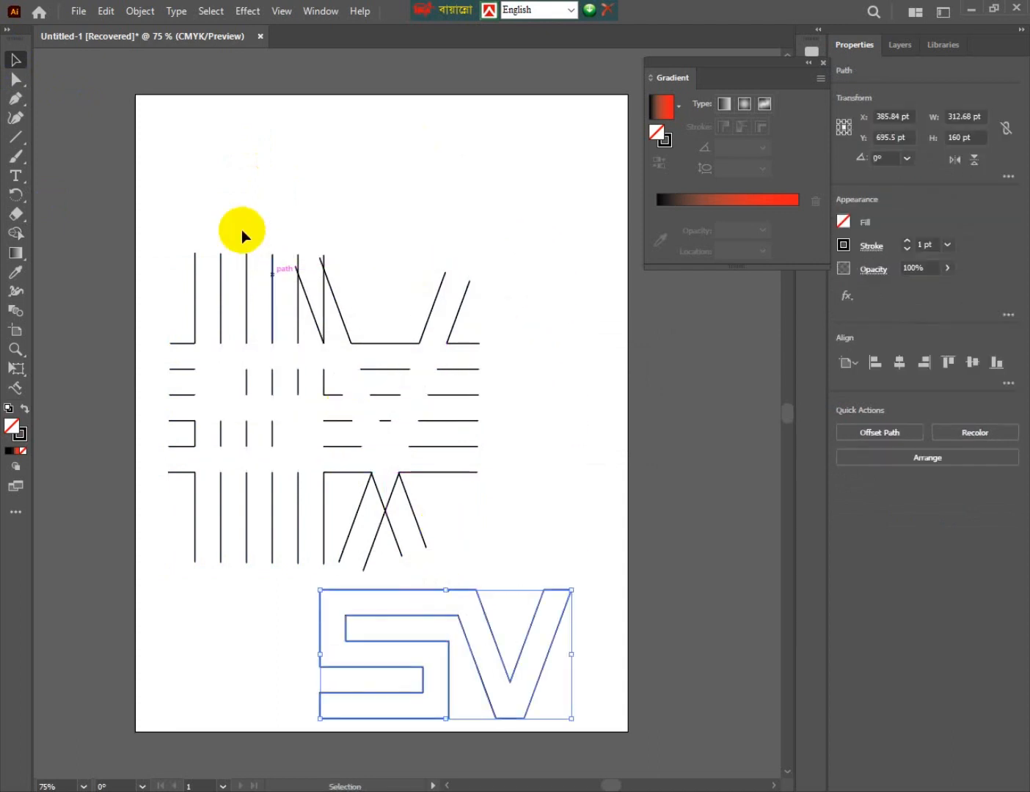
left_click_drag(174, 237, 496, 544)
key("Delete")
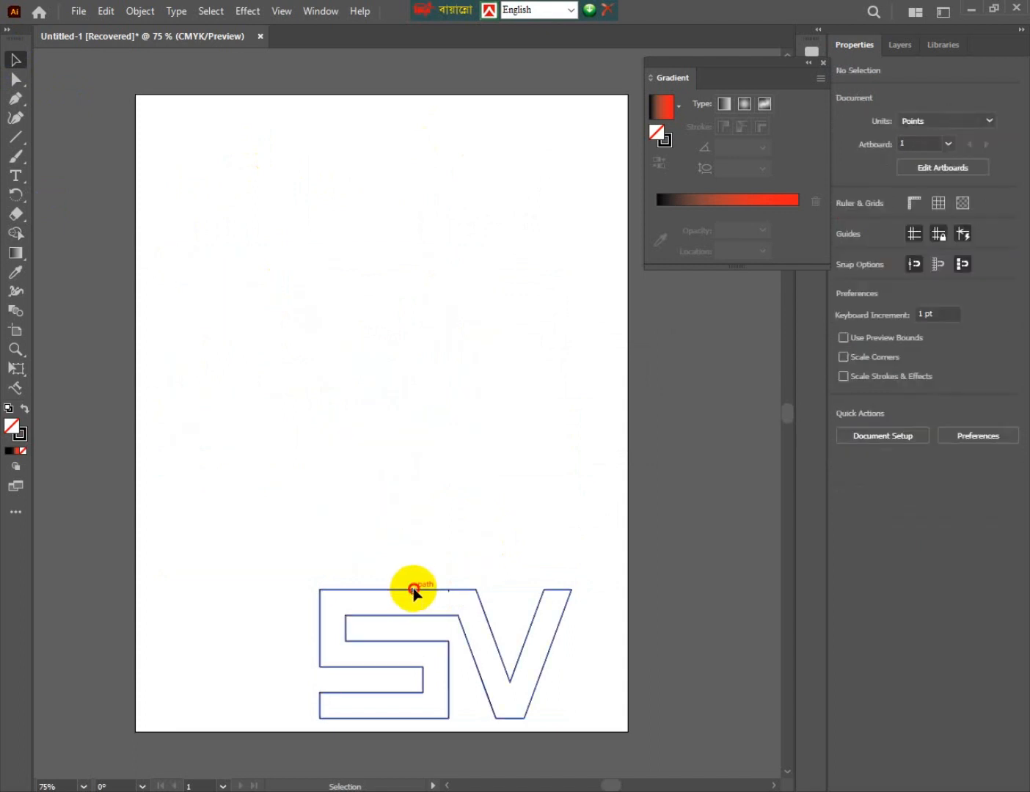
- Move the SV shape up to the middle of the artboard and deselect it
left_click_drag(412, 592, 344, 332)
left_click_drag(222, 238, 284, 464)
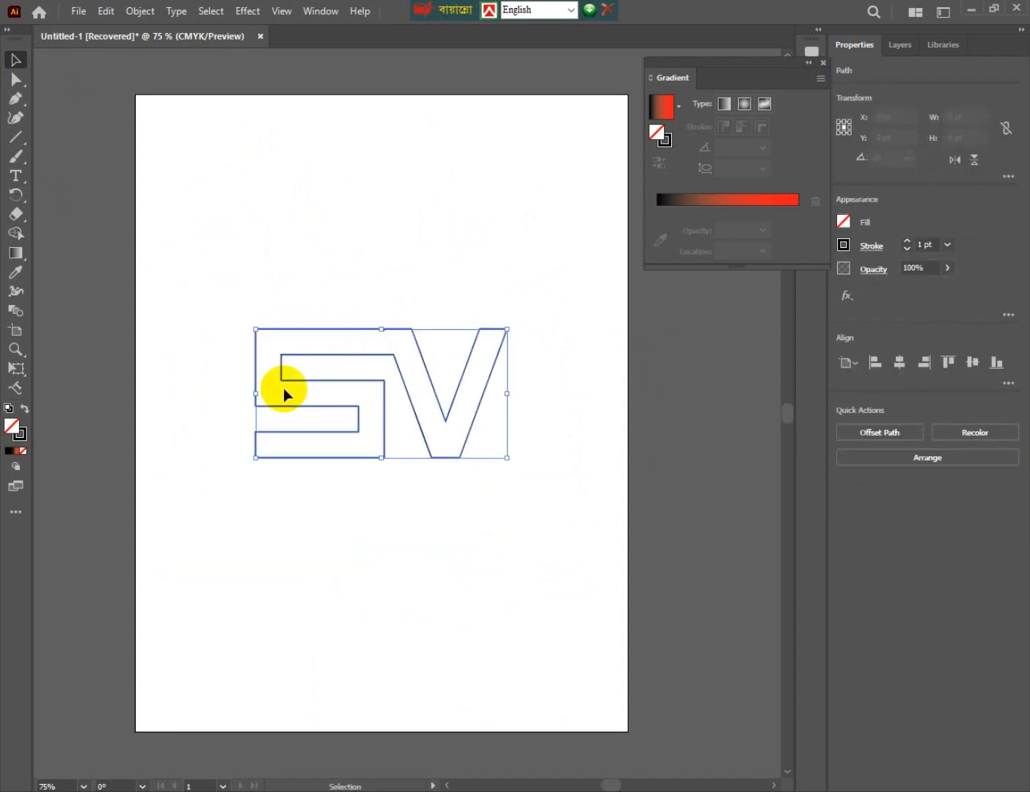
left_click(86, 135)
- Round the two outer corners on the upper left side of the S using its live corner handles
left_click(13, 60)
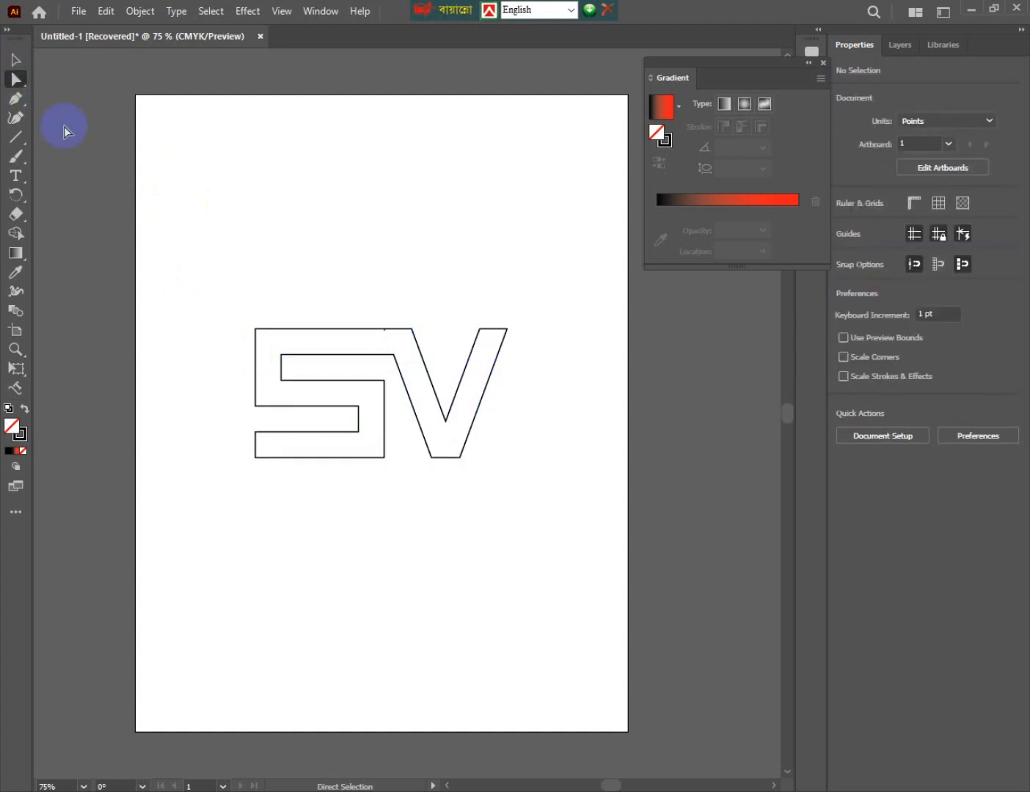
left_click(225, 321)
left_click_drag(234, 323, 372, 476)
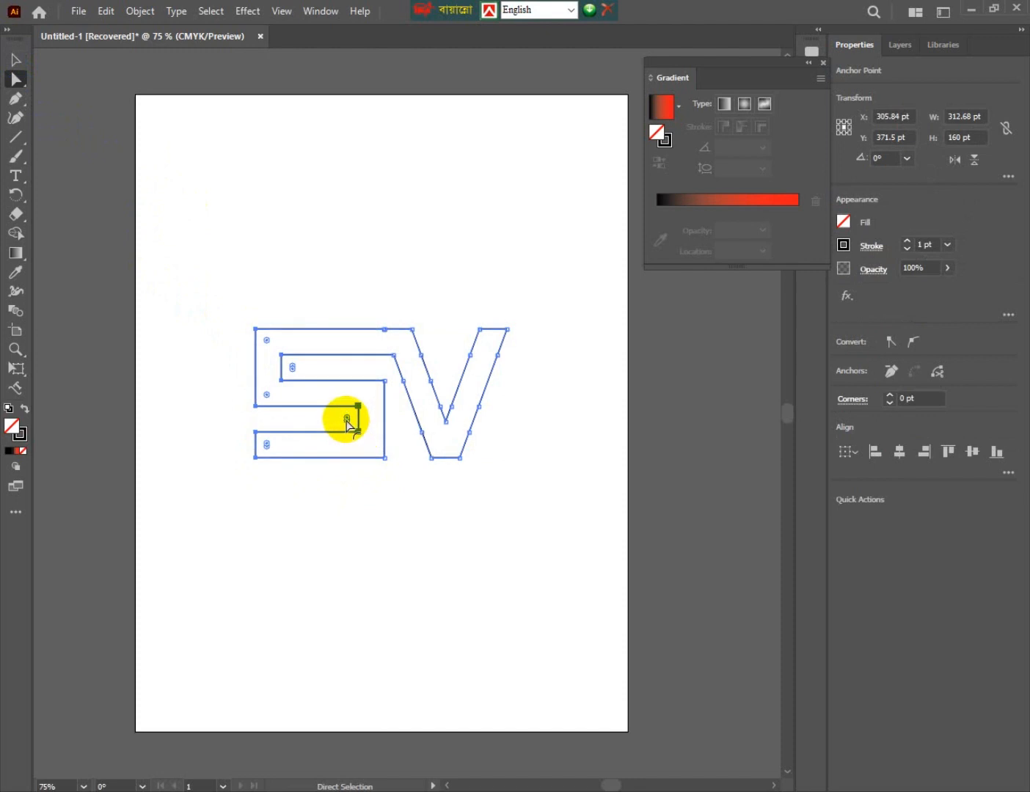
left_click_drag(345, 419, 368, 425)
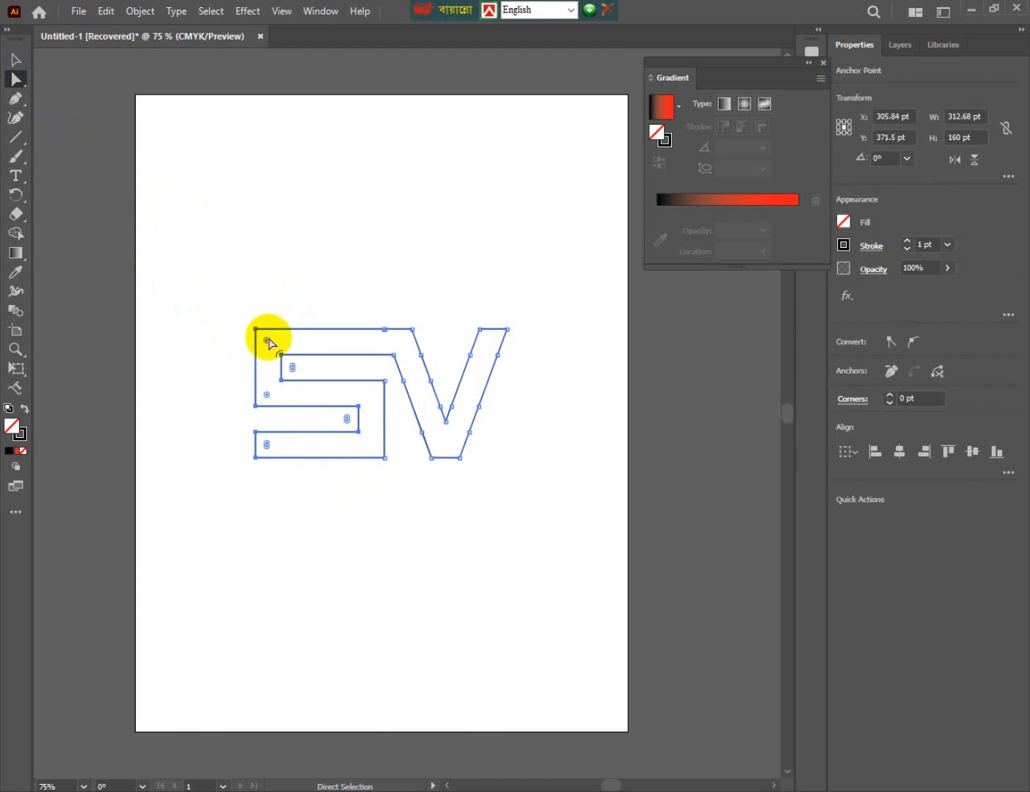
mouse_move(269, 342)
left_mouse_down()
mouse_move(255, 331)
mouse_move(250, 397)
mouse_move(262, 420)
mouse_move(270, 344)
mouse_move(287, 366)
mouse_move(282, 357)
left_mouse_up()
left_click(292, 278)
- Round the S's inner left corners and lower-left end, plus the V's base and inner right-arm corner, to about 14.5 pt
left_click_drag(245, 418, 290, 475)
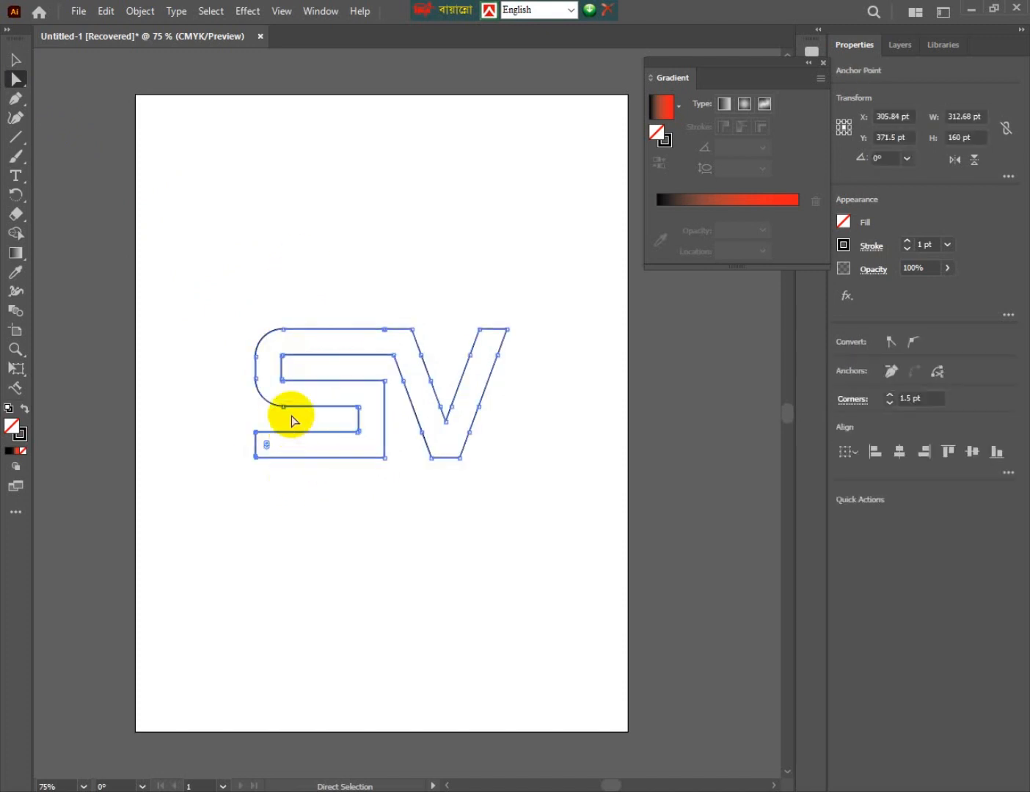
left_click(281, 355, "shift")
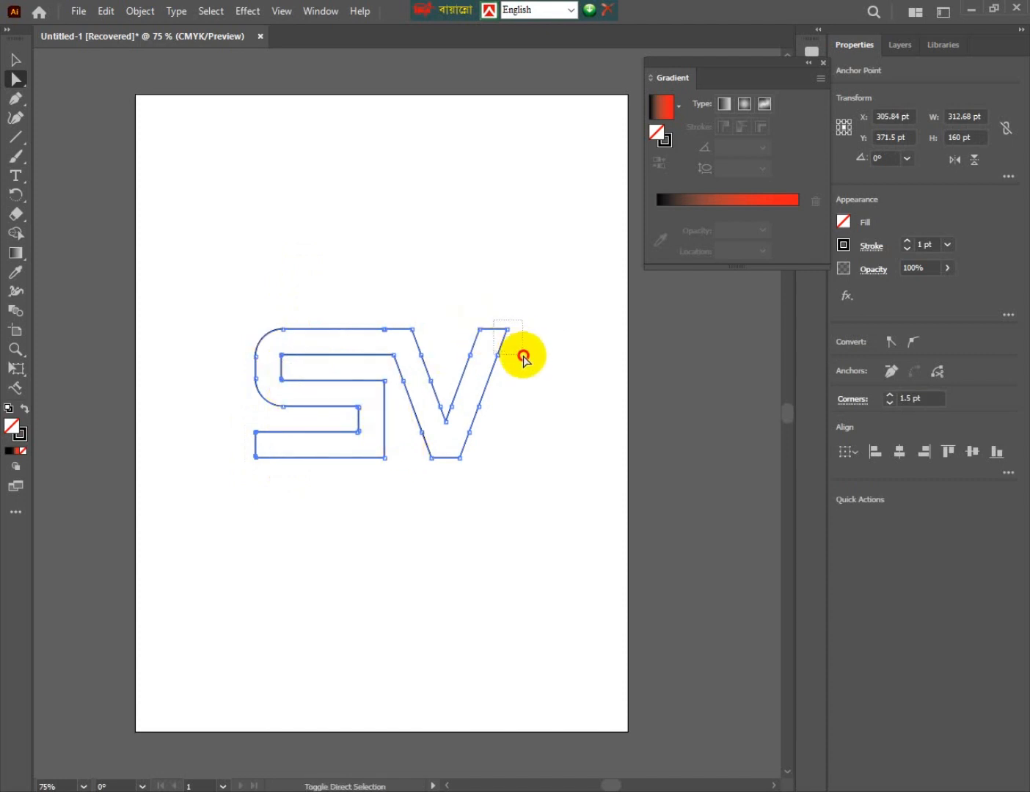
left_click_drag(455, 312, 522, 358)
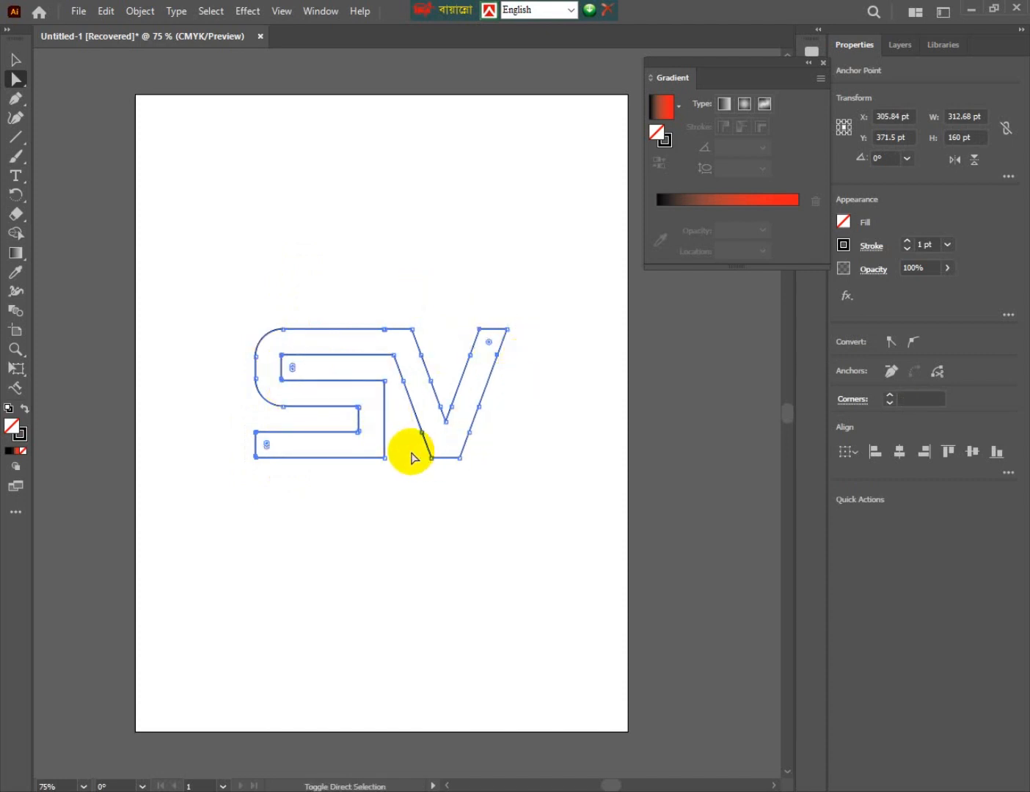
left_click_drag(431, 455, 452, 443)
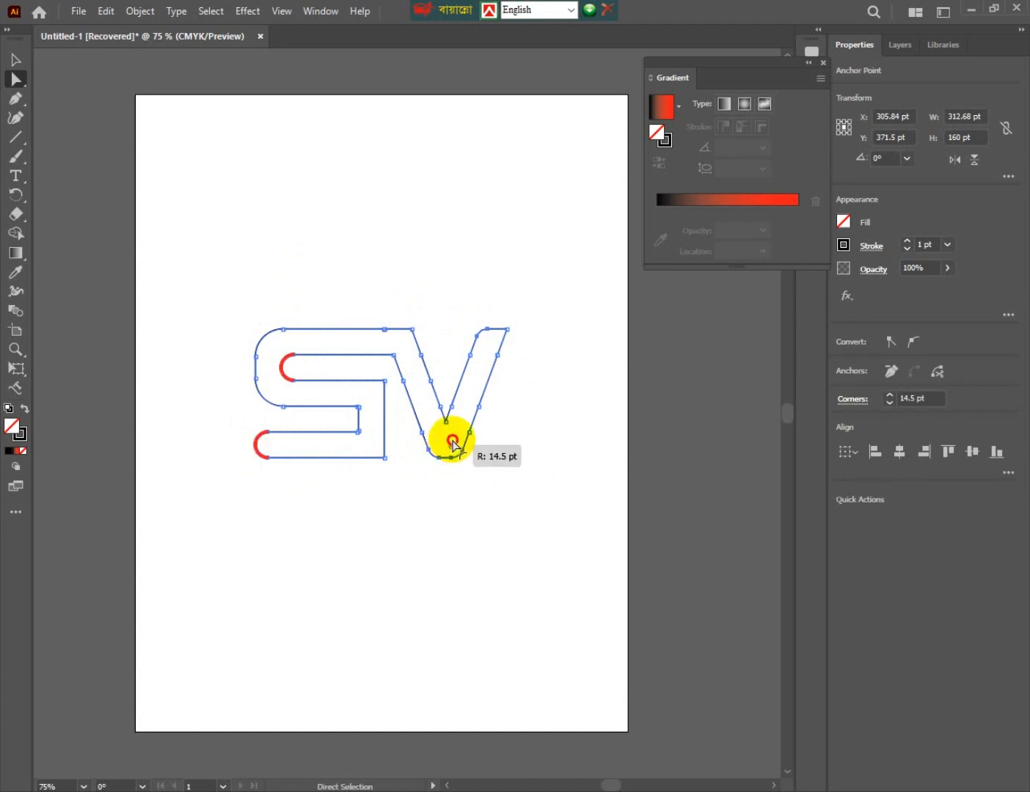
left_click_drag(453, 446, 446, 453)
left_click(414, 268)
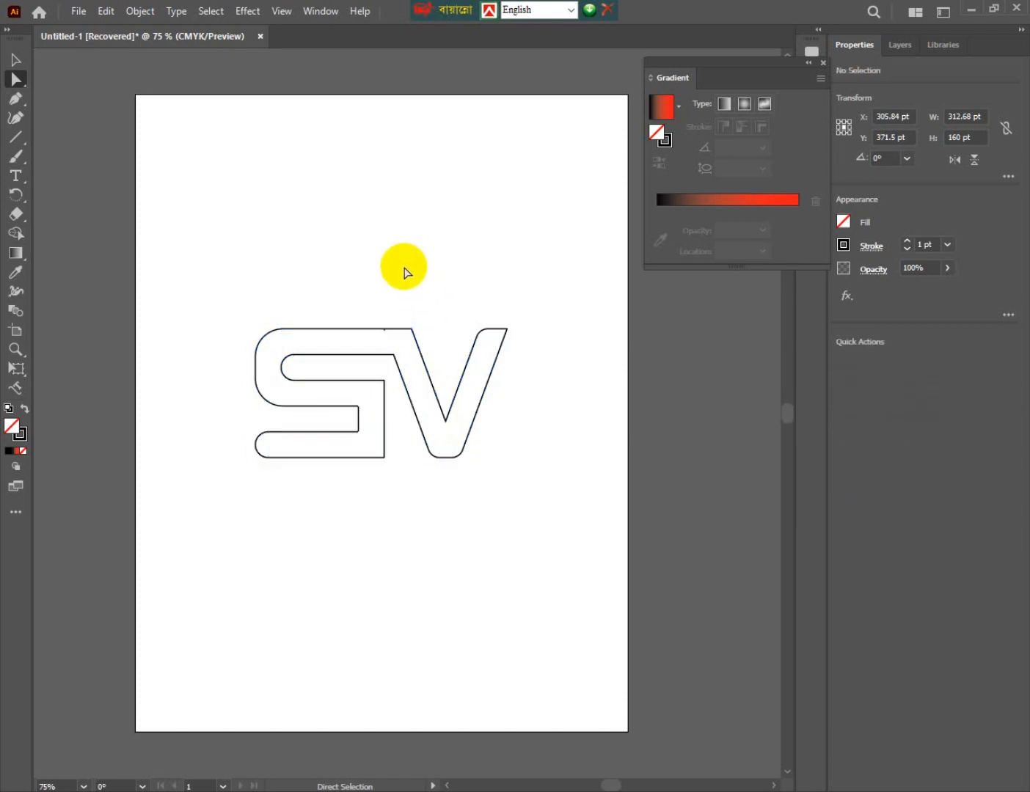
- Set the radius of the S's lower-left end corners to 9 pt and round both corners where the S joins the V
left_click_drag(233, 424, 256, 448)
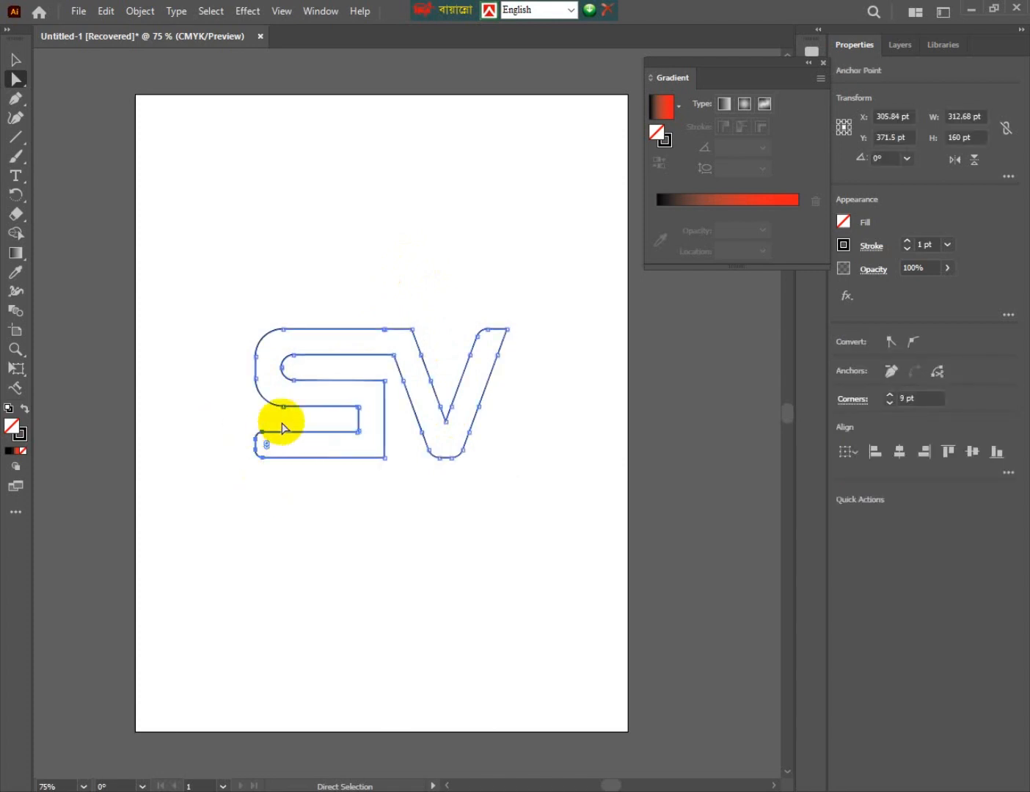
left_click(380, 294)
left_click_drag(380, 295, 402, 354)
left_click(385, 277)
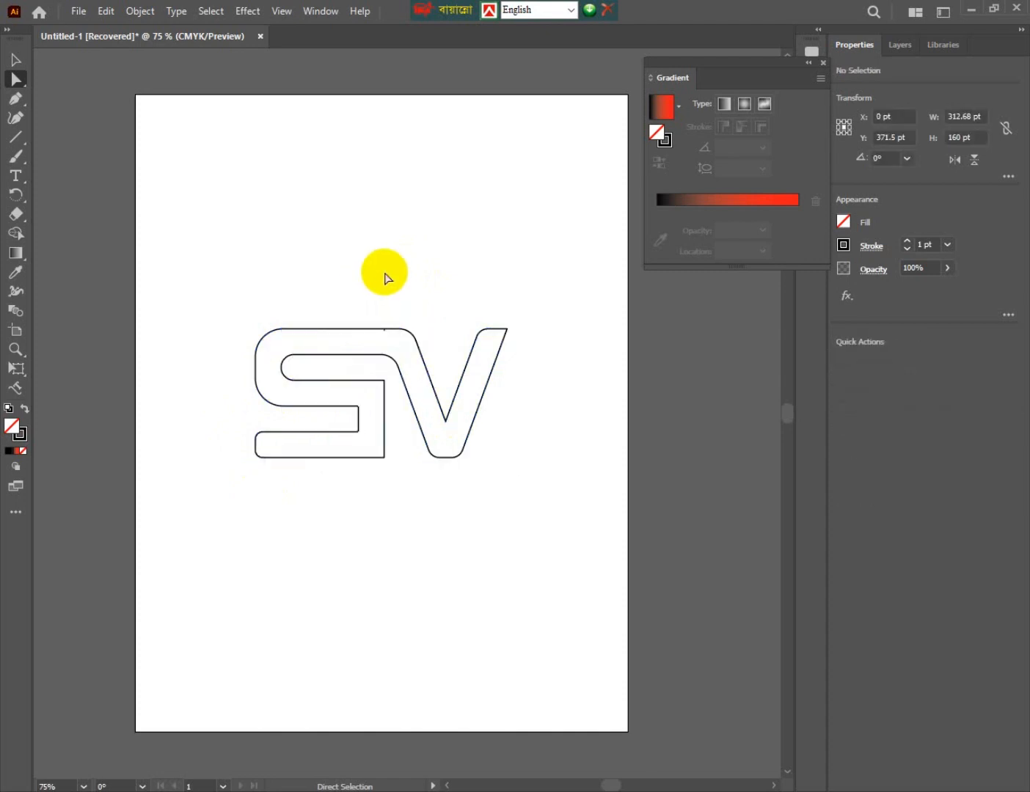
- Round the S's outer lower-right corners generously and its inner lower-right corners to about 12 pt
left_click_drag(220, 263, 467, 526)
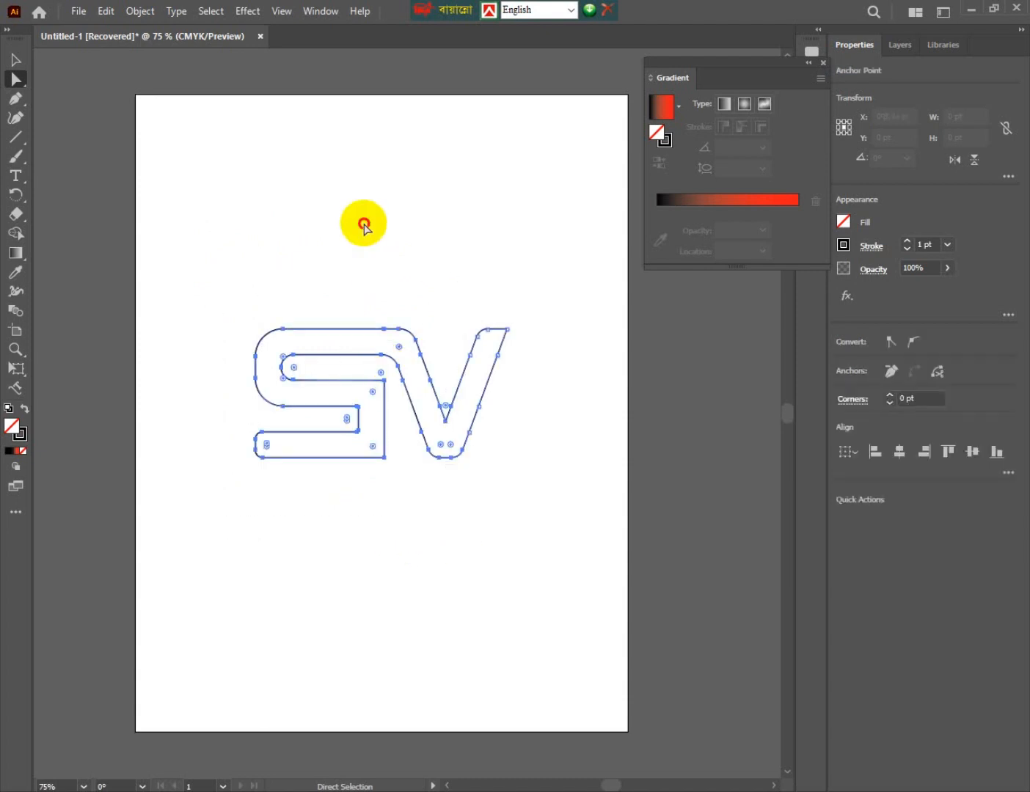
left_click(362, 223)
left_click_drag(375, 372, 363, 438)
left_click(328, 286)
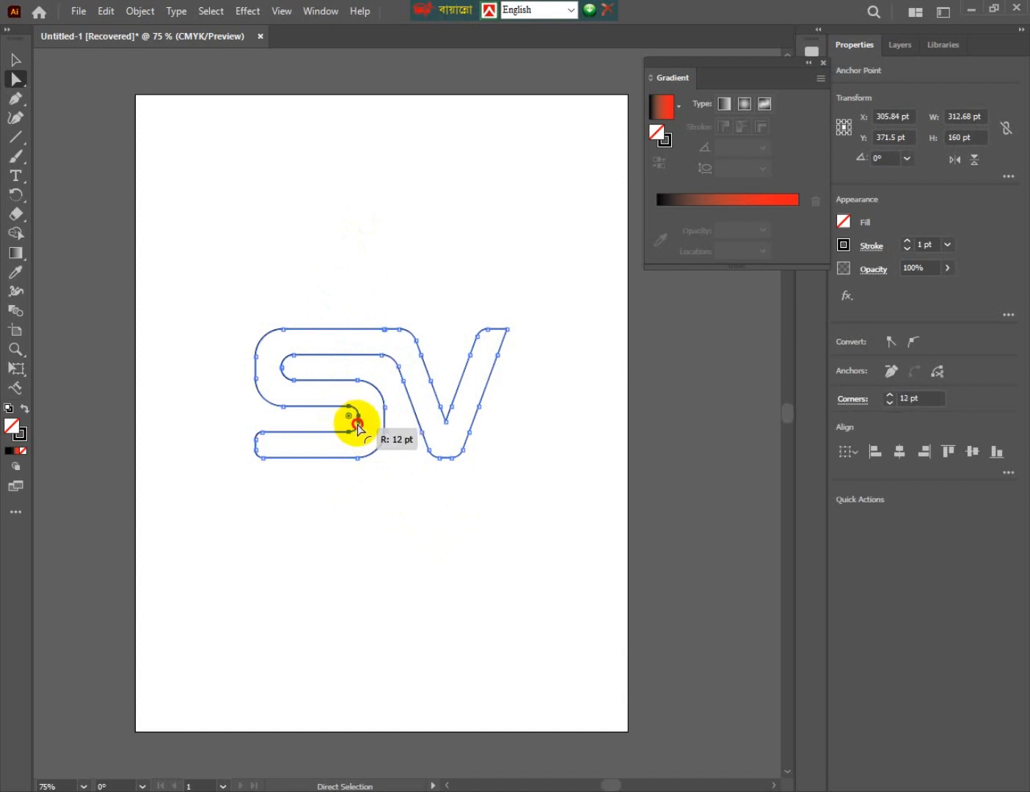
left_click(292, 253)
- Move the whole SV shape slightly up and left on the artboard and deselect it
left_click(446, 400)
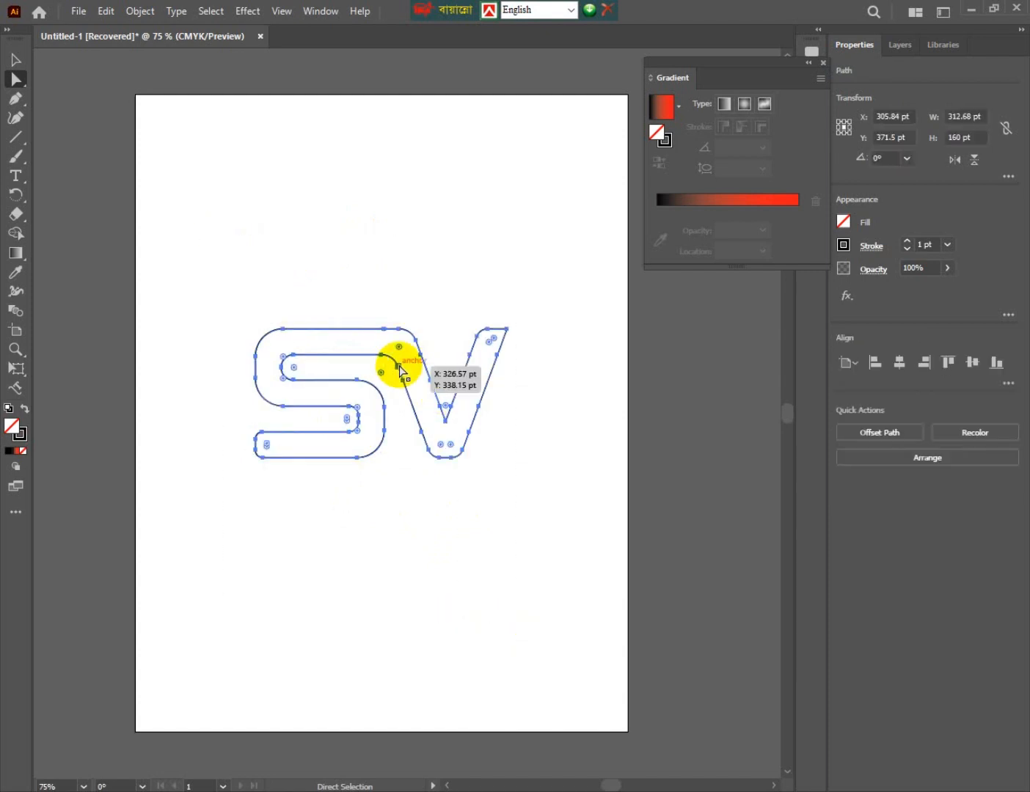
left_click_drag(396, 356, 374, 315)
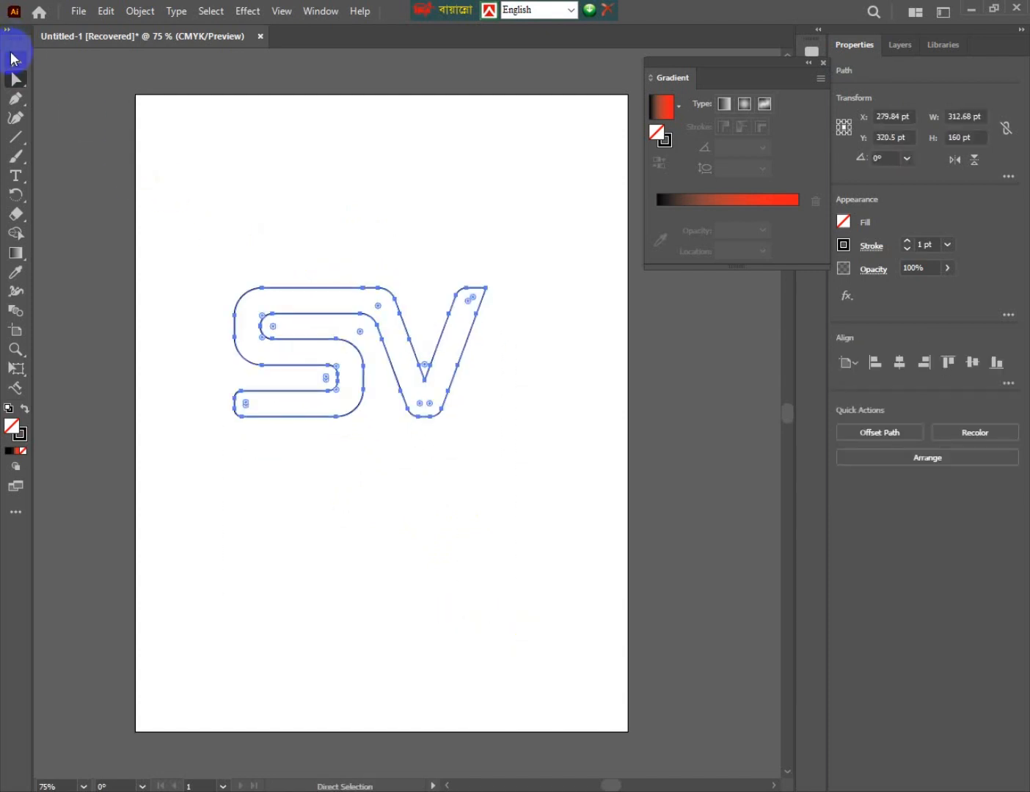
left_click(12, 59)
left_click(137, 172)
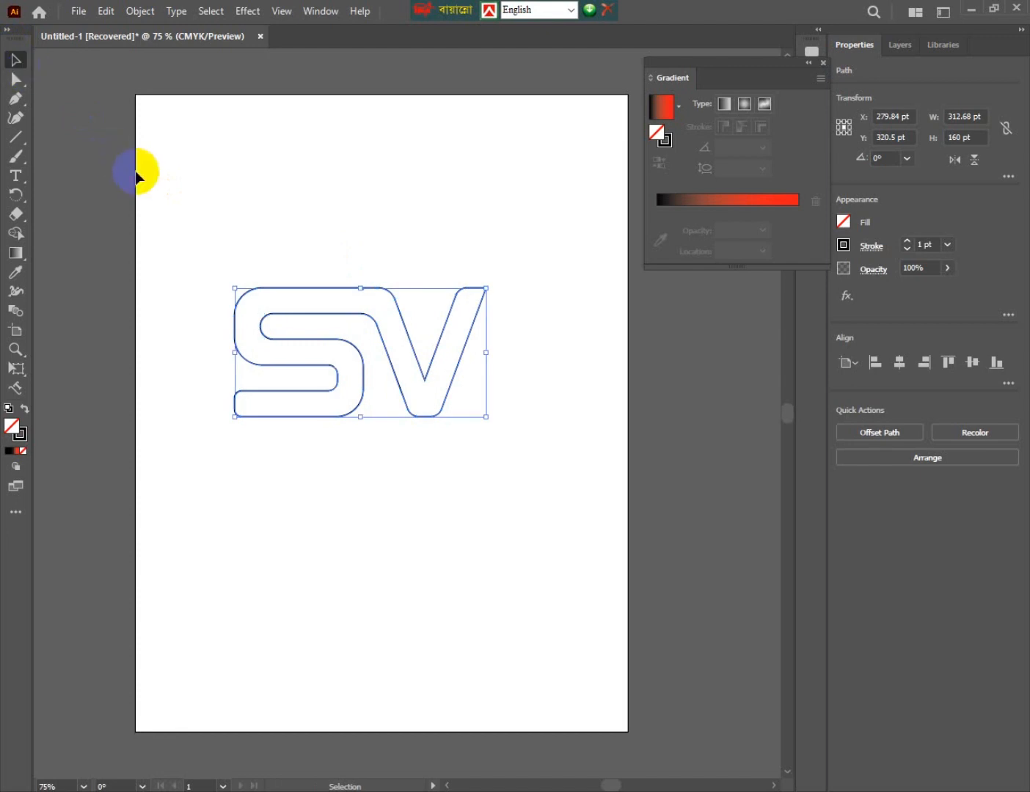
left_click(18, 117)
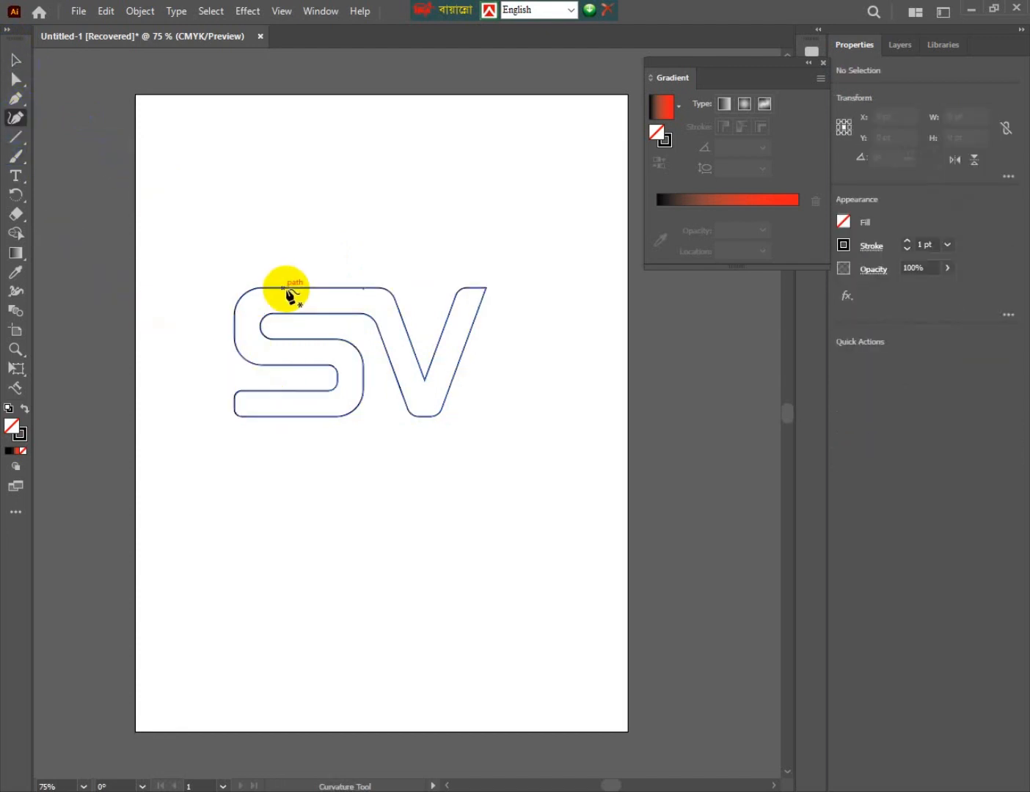
scroll(290, 297, "up", 2)
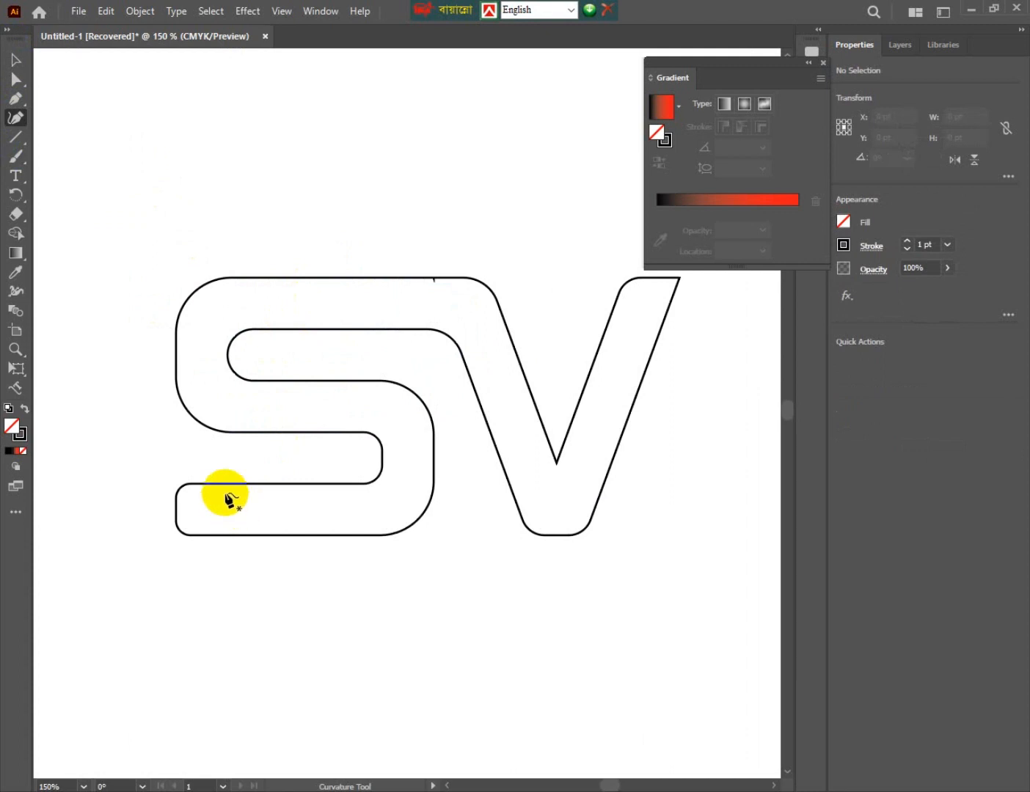
left_click(198, 485)
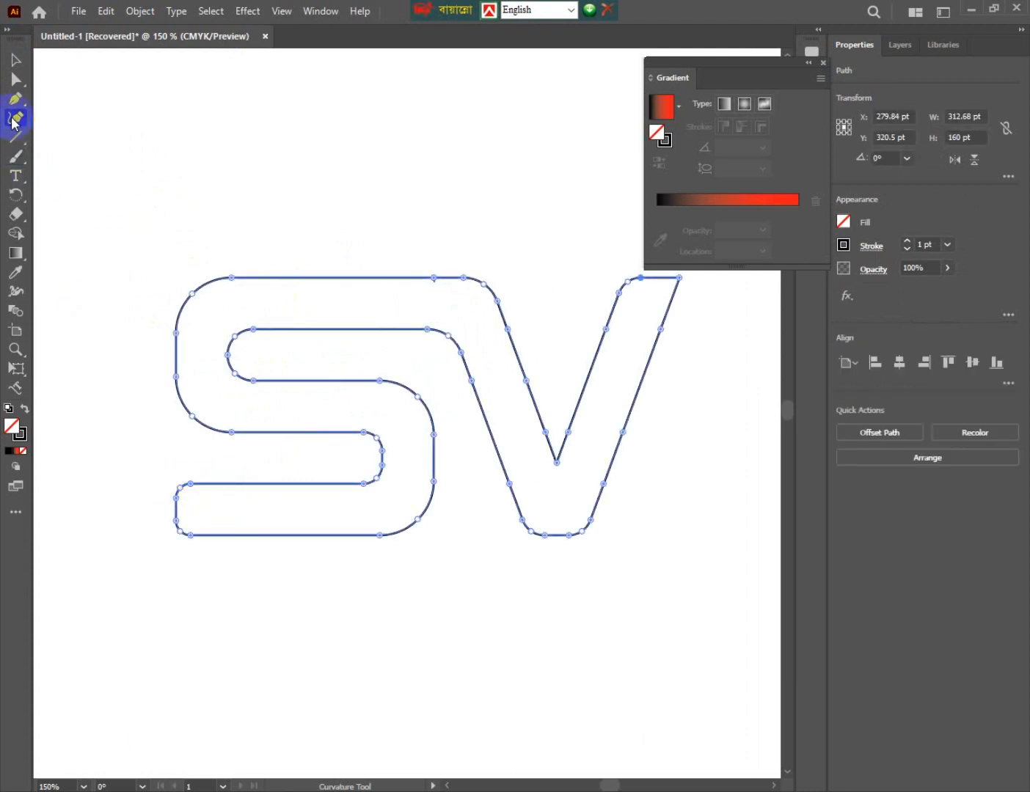
left_click(14, 100)
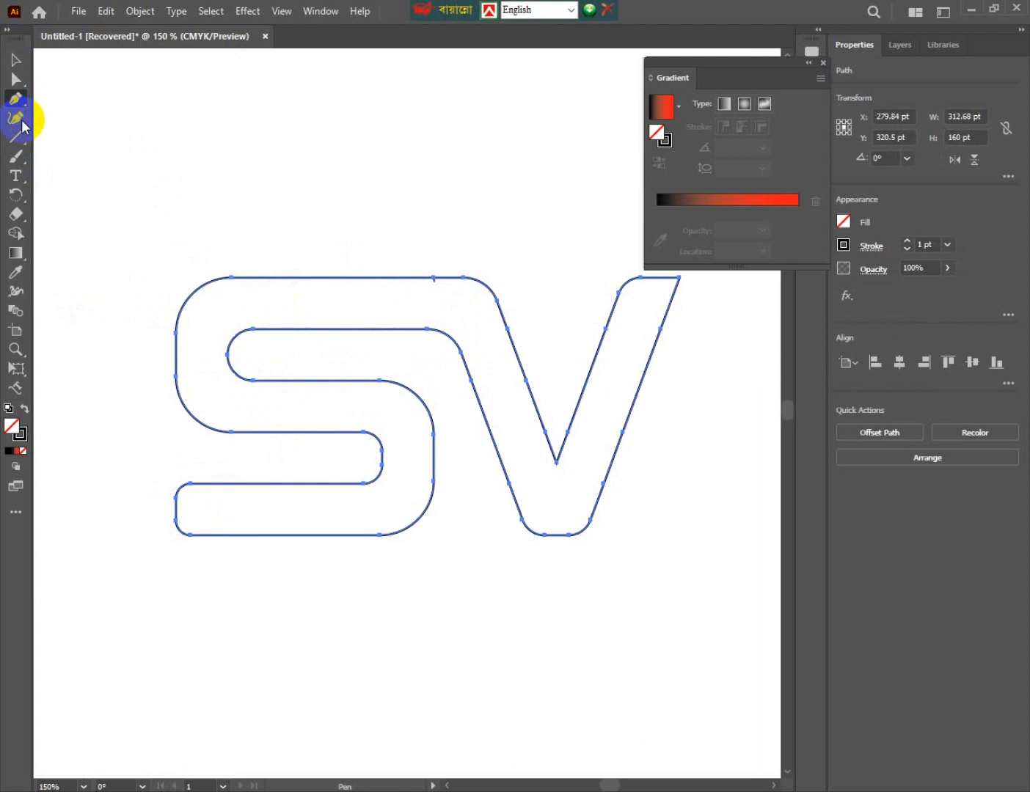
left_click(196, 485)
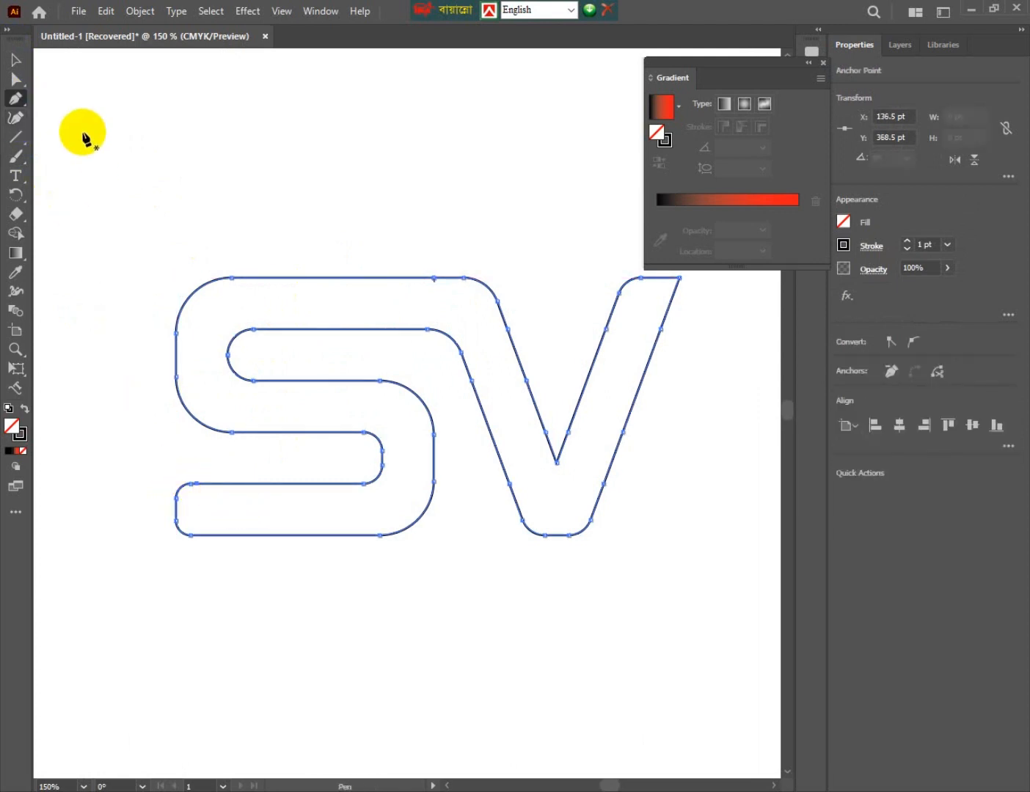
left_click(60, 116)
key("ctrl+z")
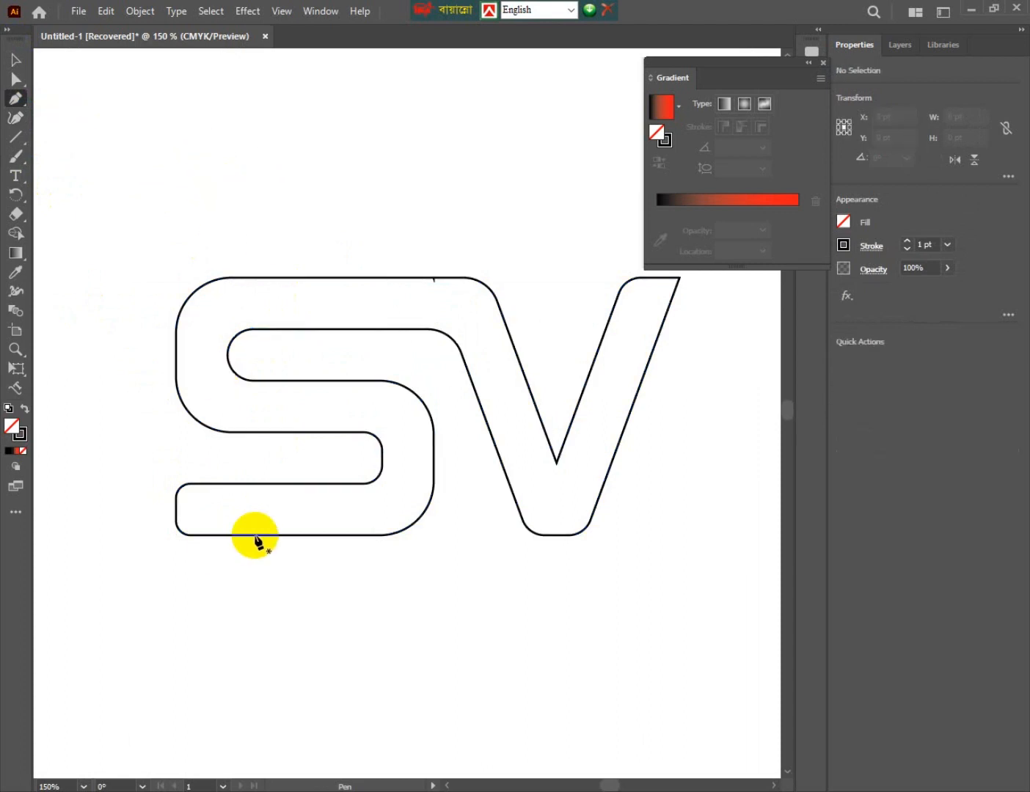
- Draw an S-shaped Pen curve across the S's lower-left end, from its upper edge to the base line
left_click(201, 483)
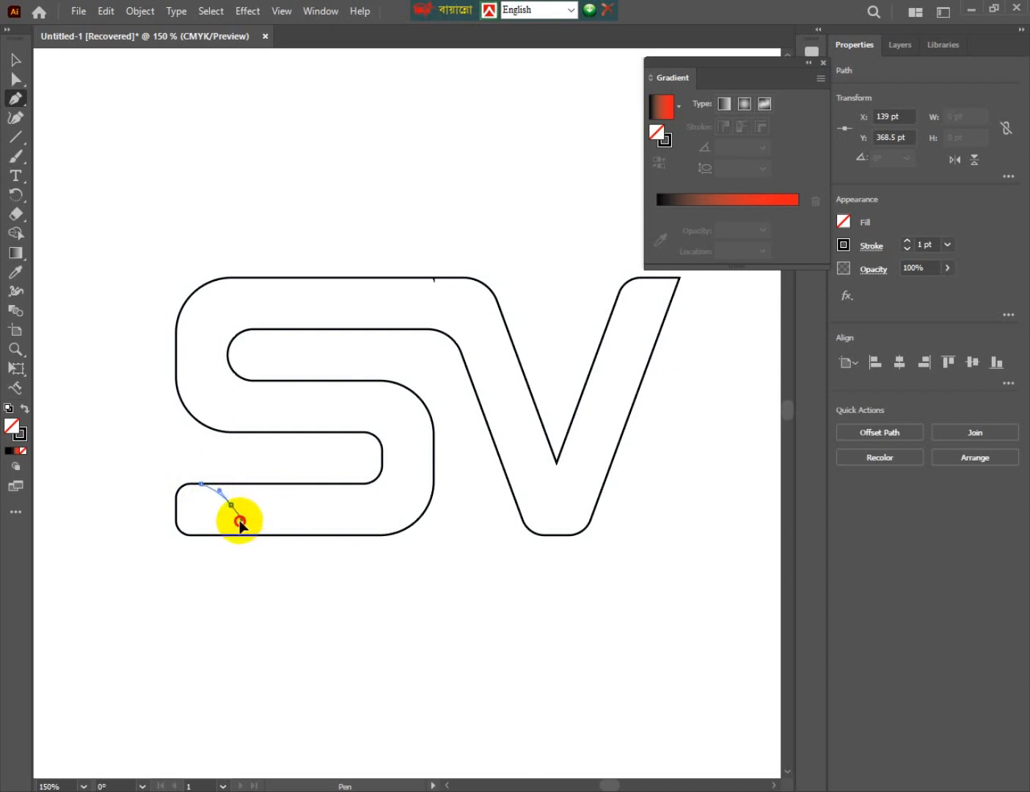
left_click_drag(242, 522, 242, 525)
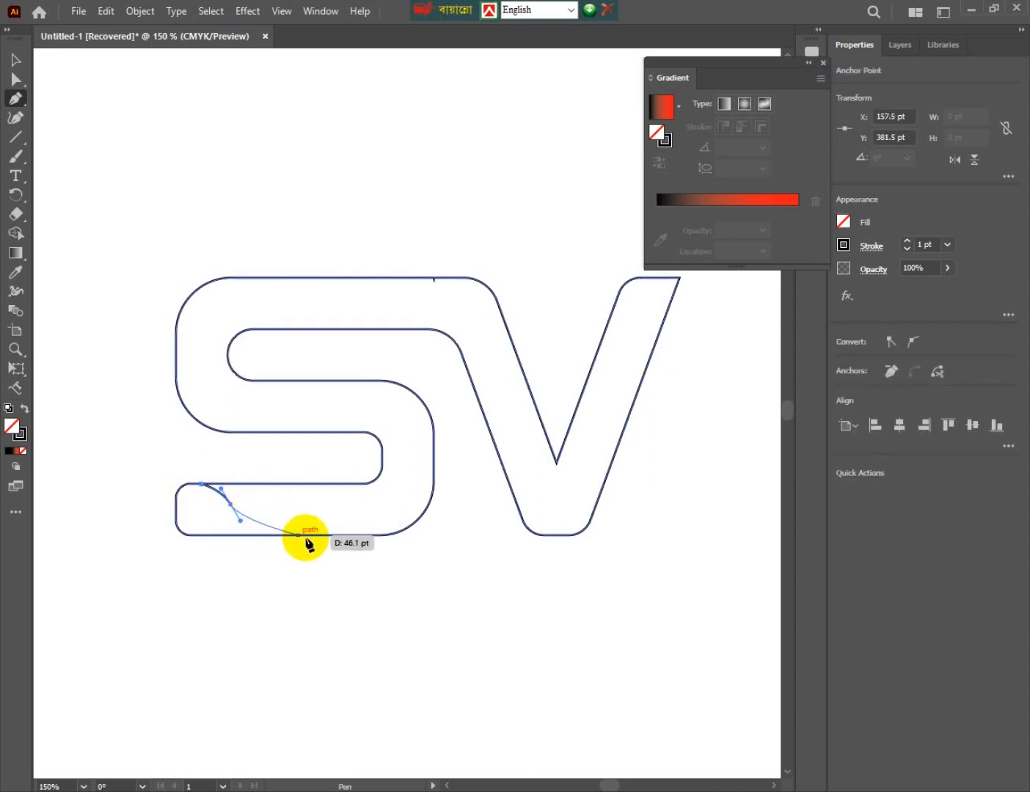
left_click_drag(315, 537, 338, 536)
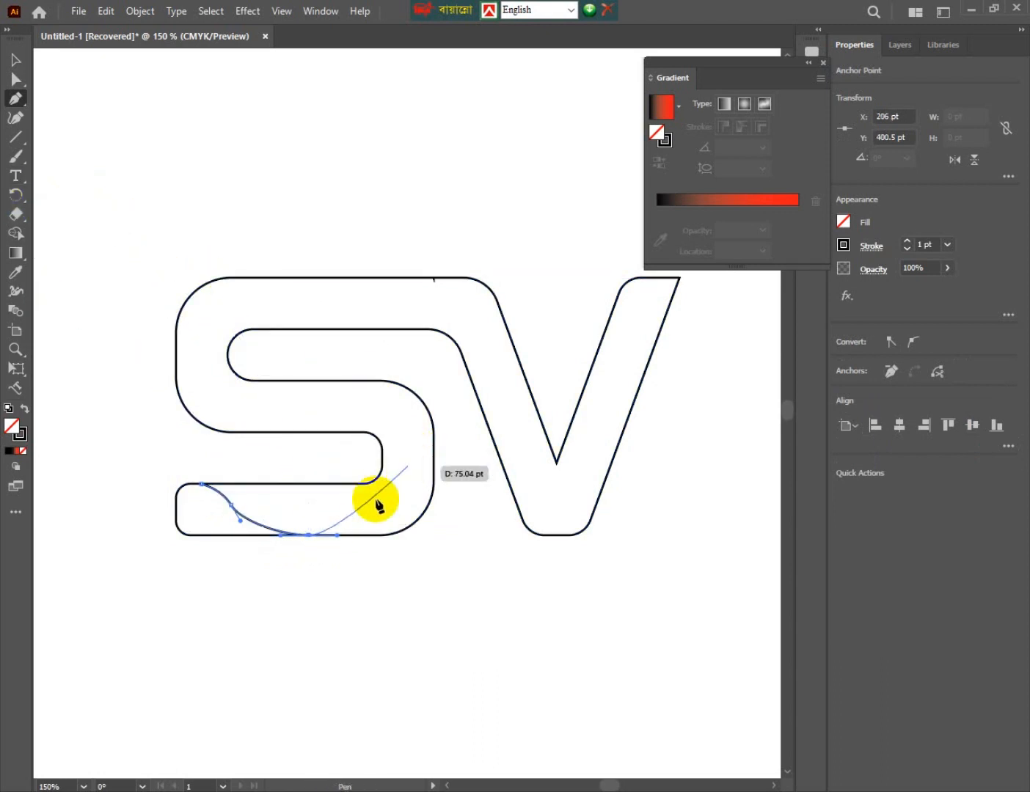
left_click(329, 520, "ctrl")
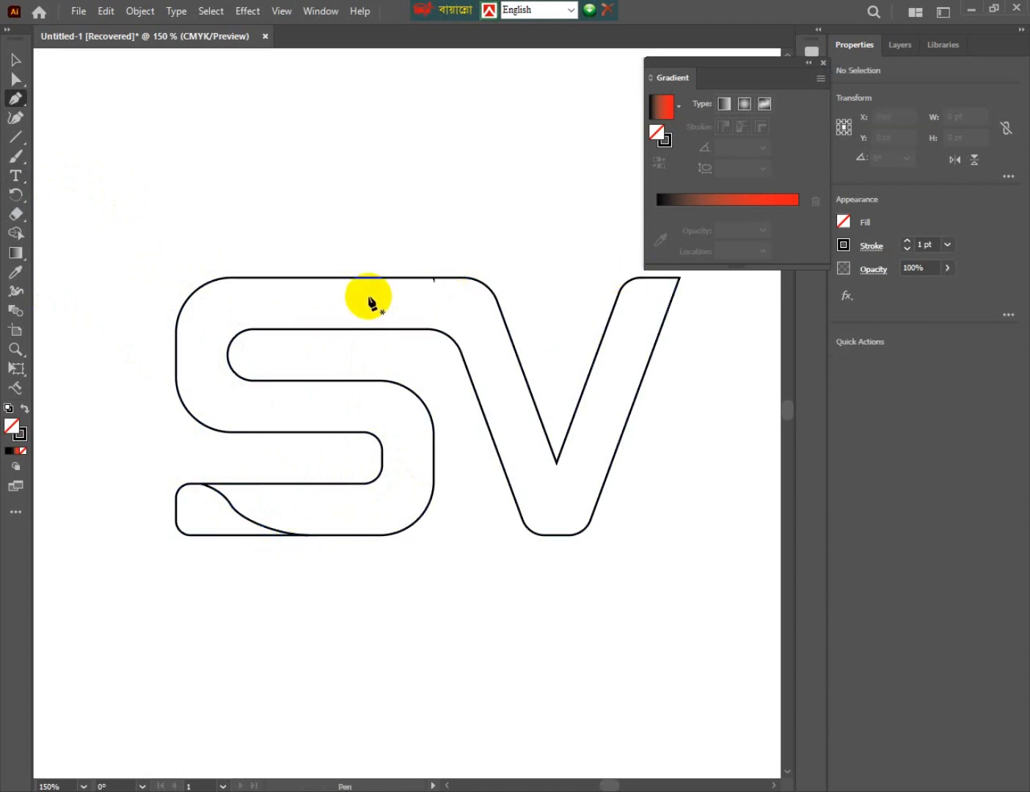
- Draw an S-shaped Pen curve through the S's top bar, from its upper edge down to the inner corner beside the V
left_click(261, 278)
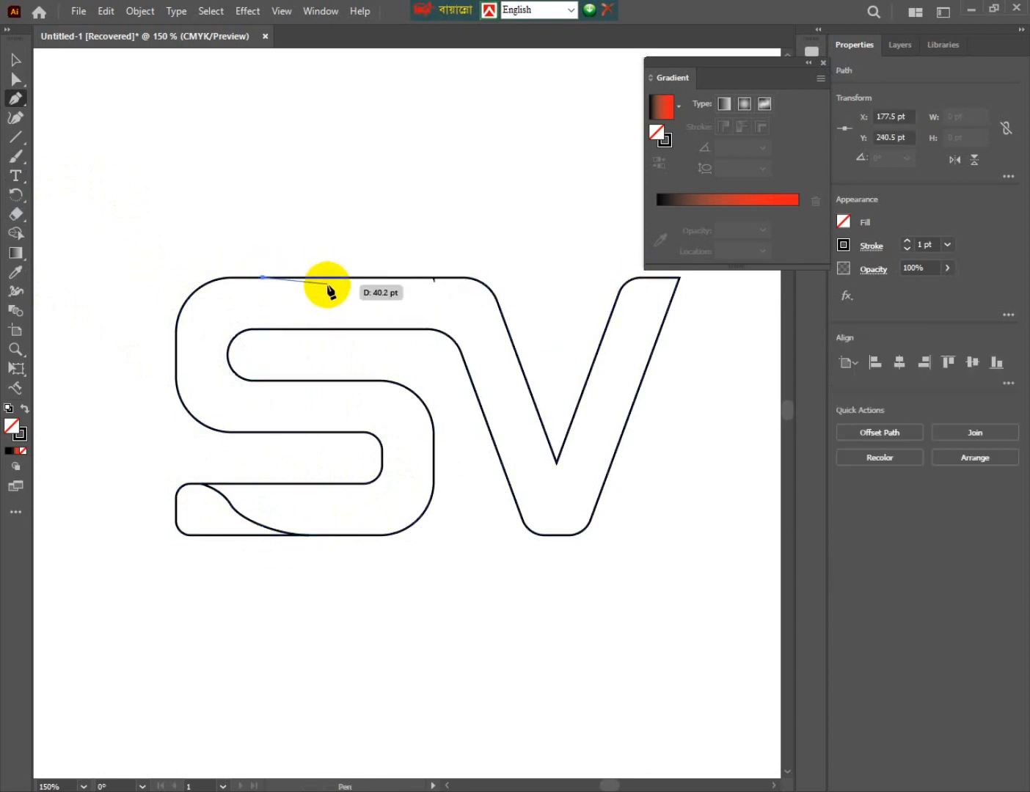
left_click_drag(335, 300, 350, 318)
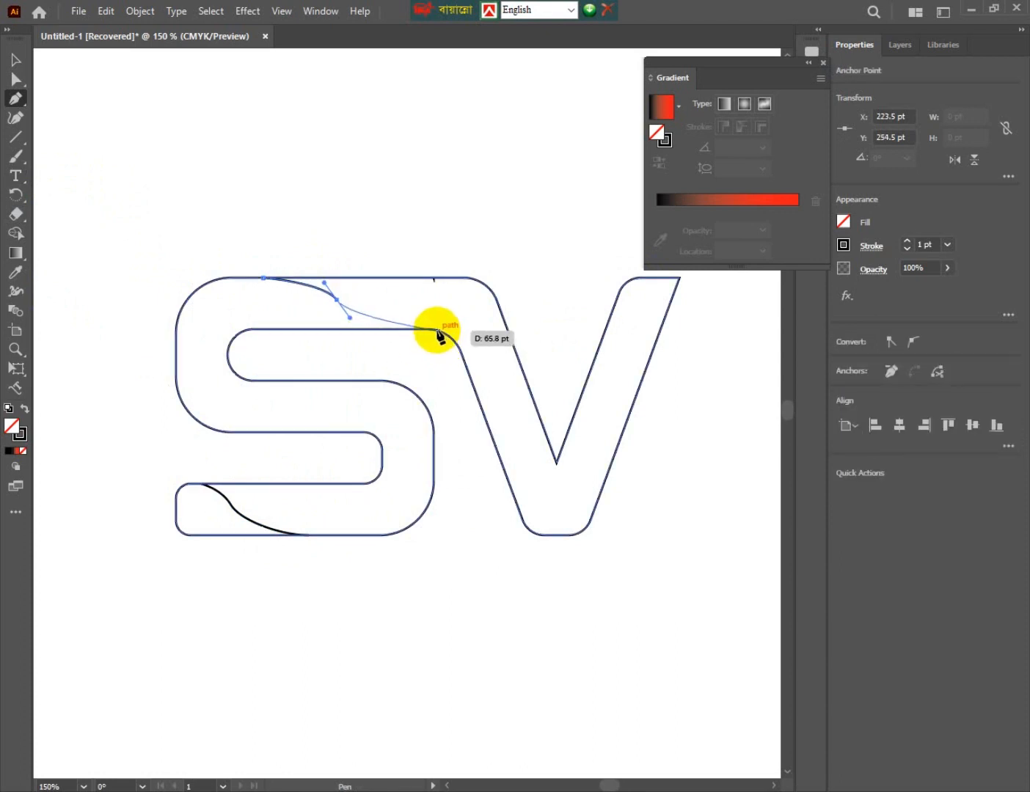
left_click_drag(438, 331, 475, 339)
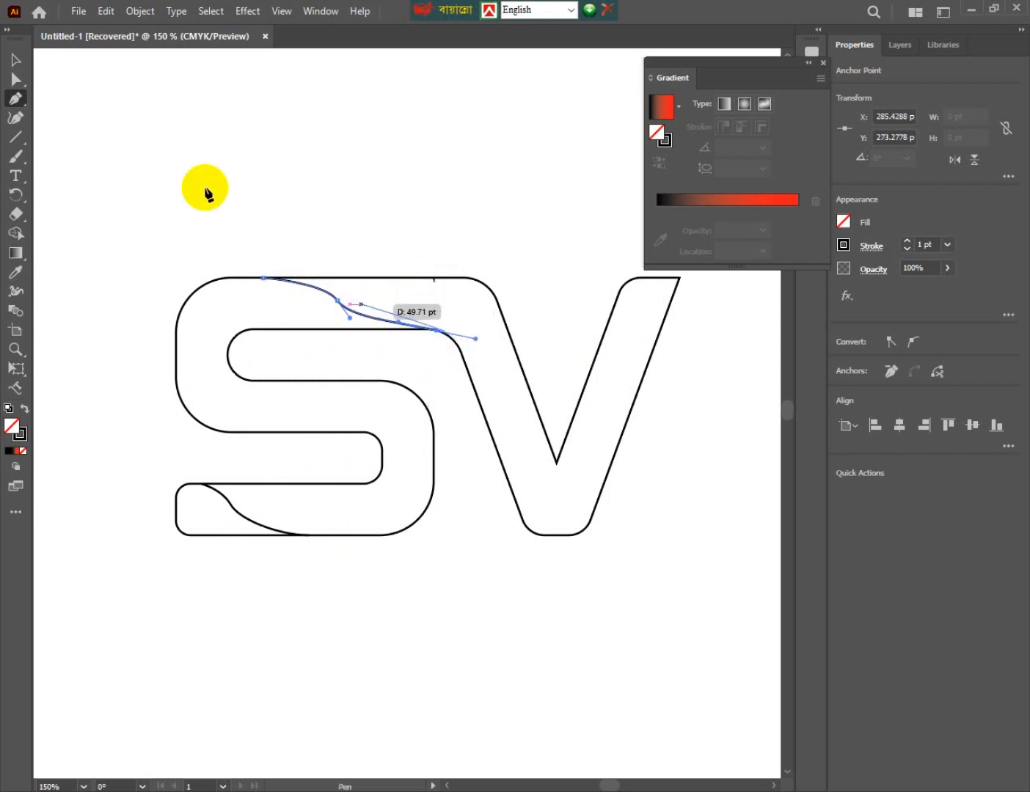
left_click(436, 331, "ctrl")
left_click(588, 330, "ctrl")
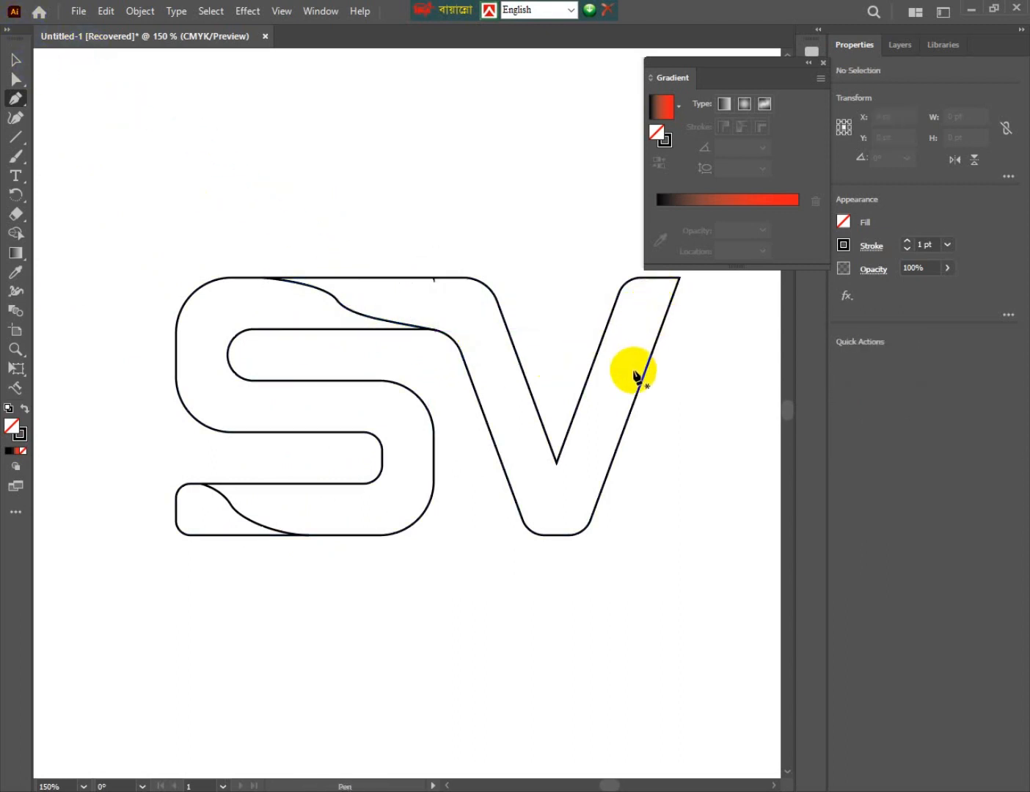
- Draw wavy Pen curves across the V's left and right arms, each running from the outer edge to near the inner vertex
left_click(467, 368)
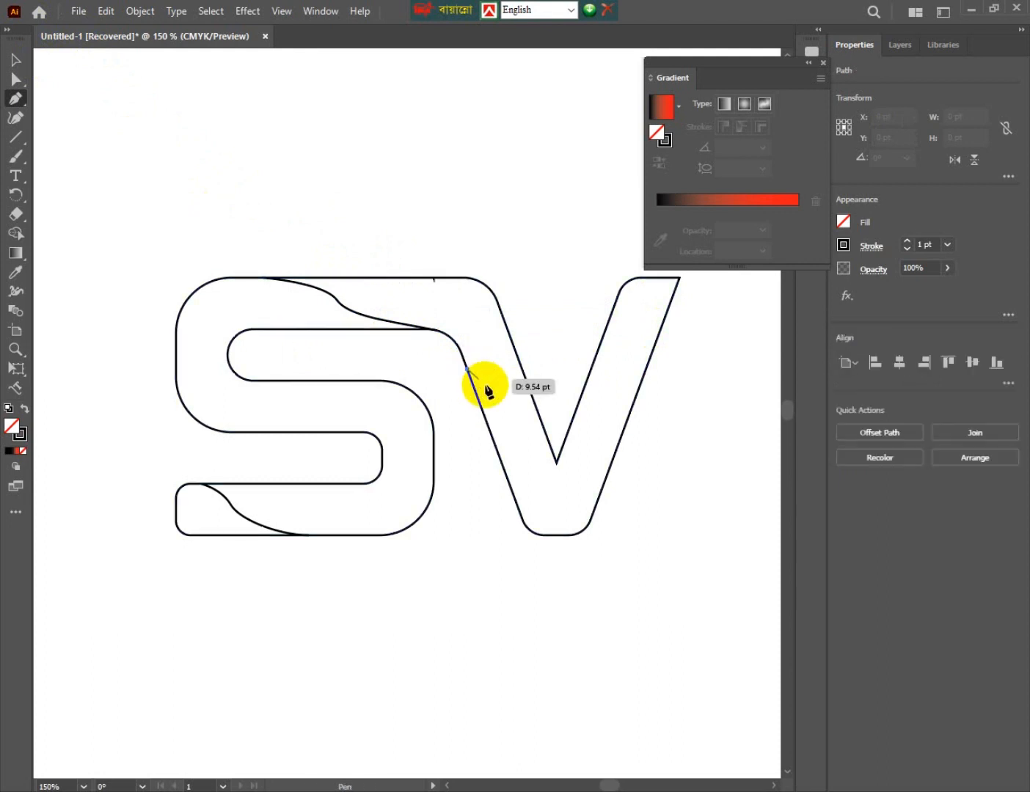
left_click_drag(507, 407, 553, 445)
left_click(672, 379, "ctrl")
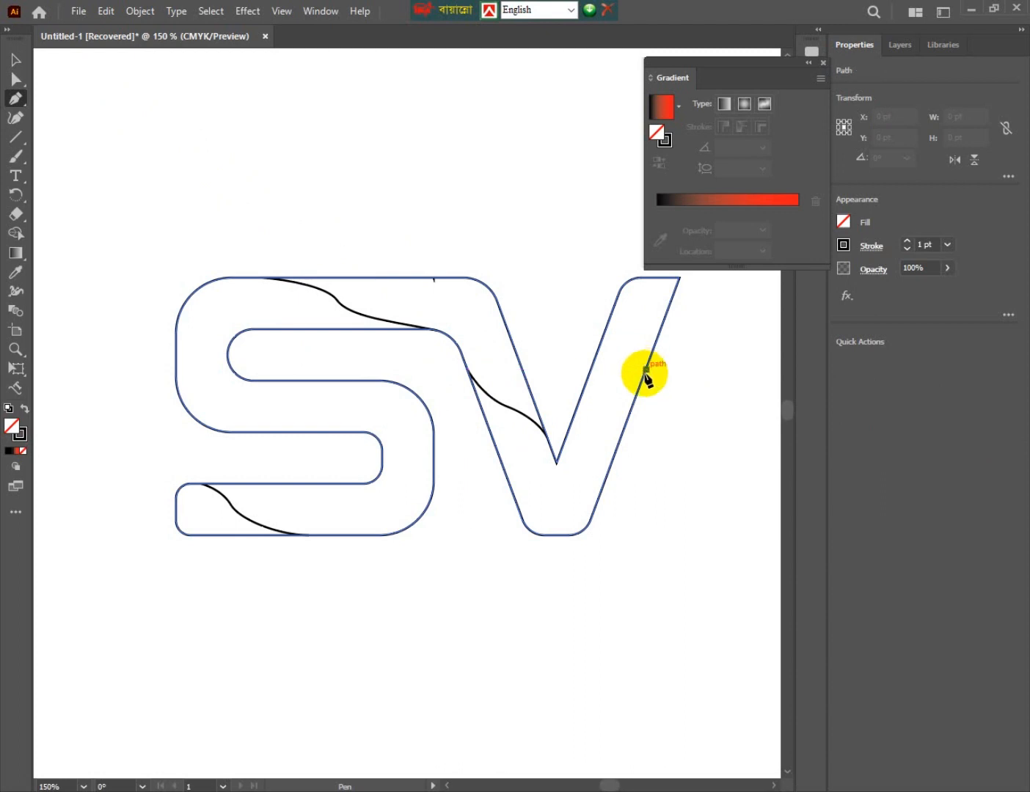
left_click_drag(645, 371, 566, 449)
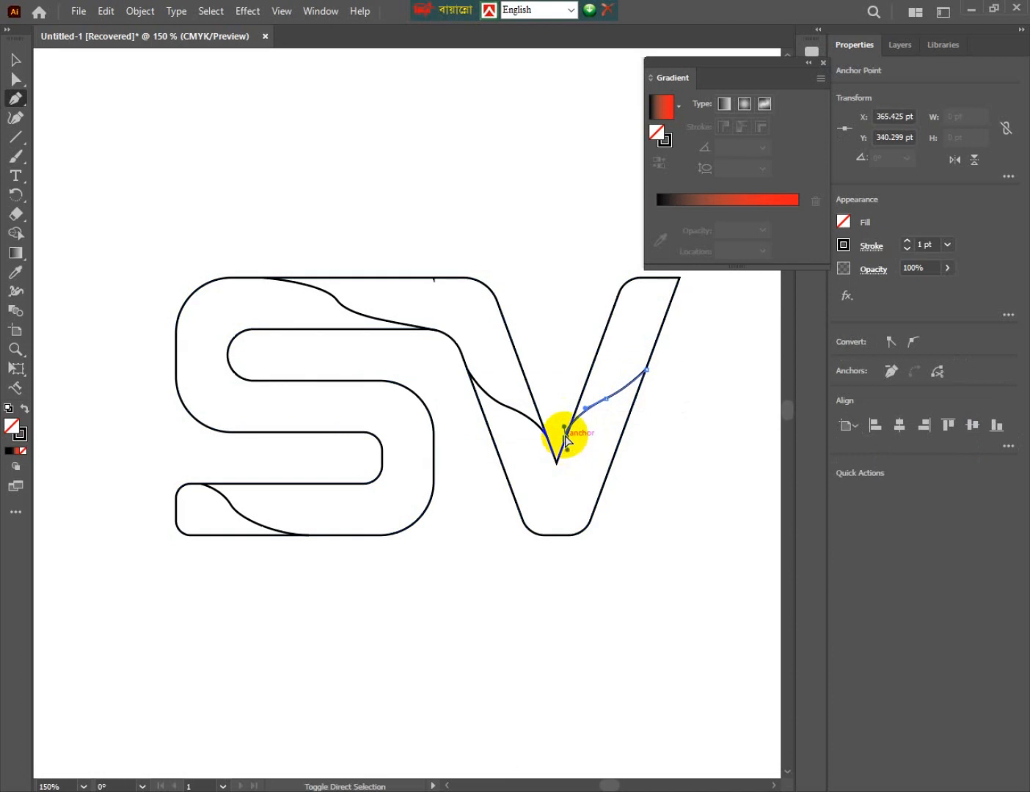
key("ctrl+shift+a")
left_click(12, 60)
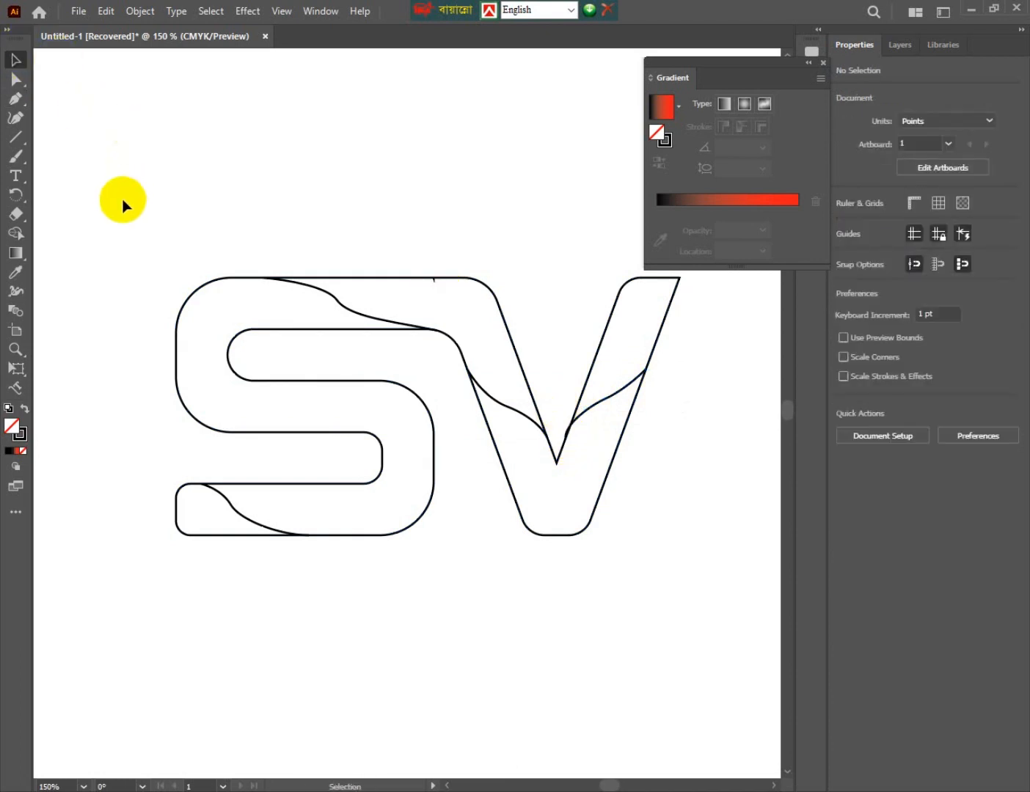
left_click_drag(122, 199, 613, 596)
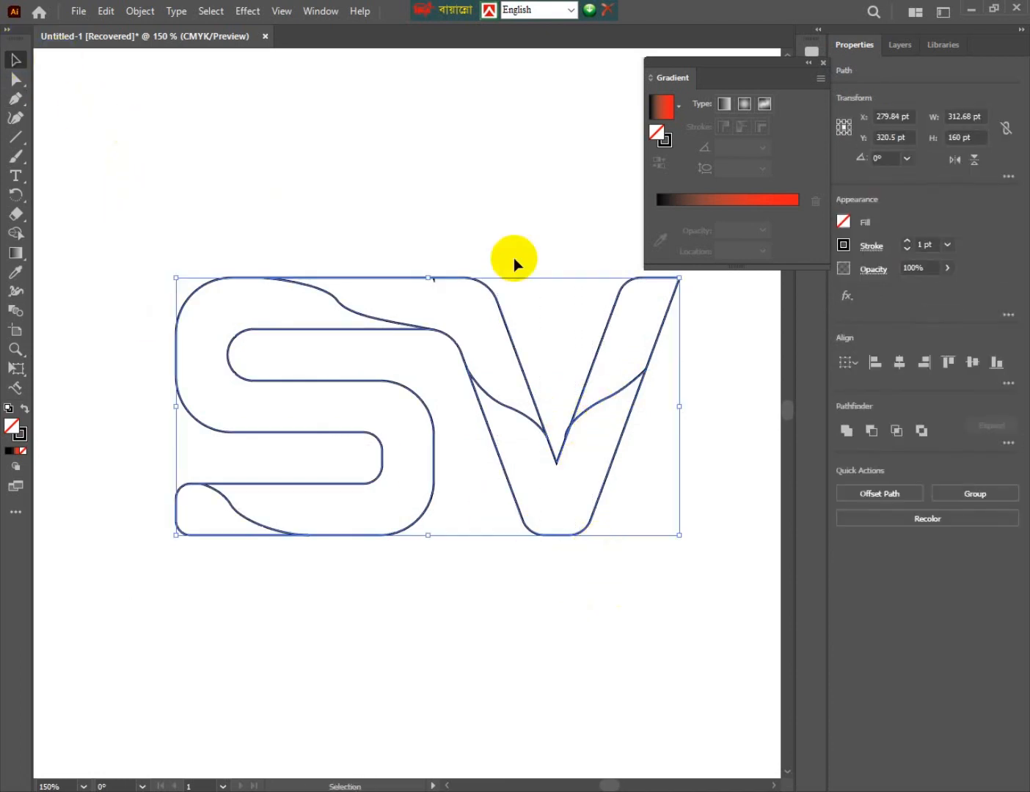
left_click(16, 253)
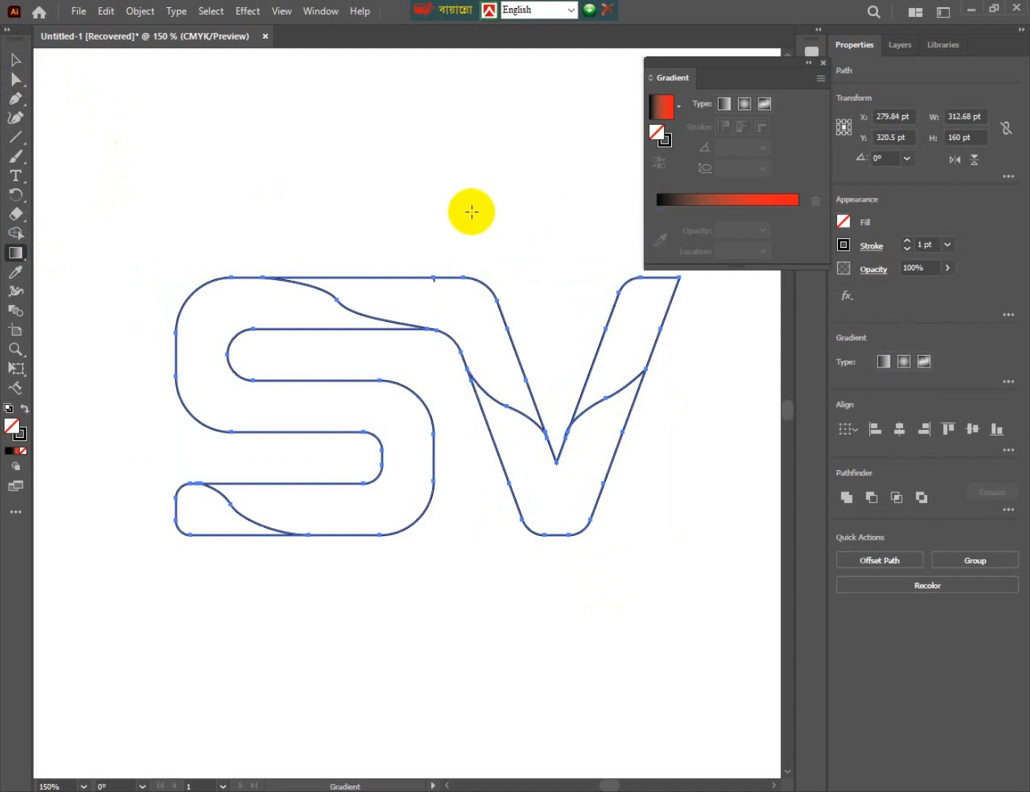
left_click(15, 60)
left_click(344, 156)
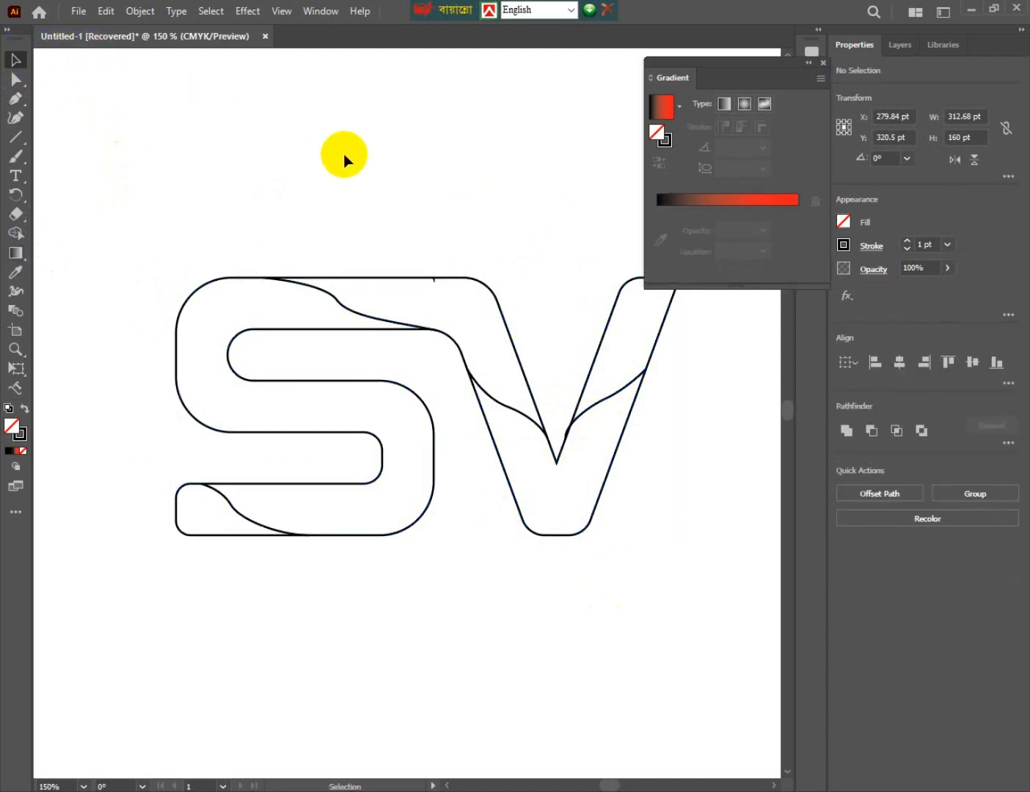
left_click(641, 314)
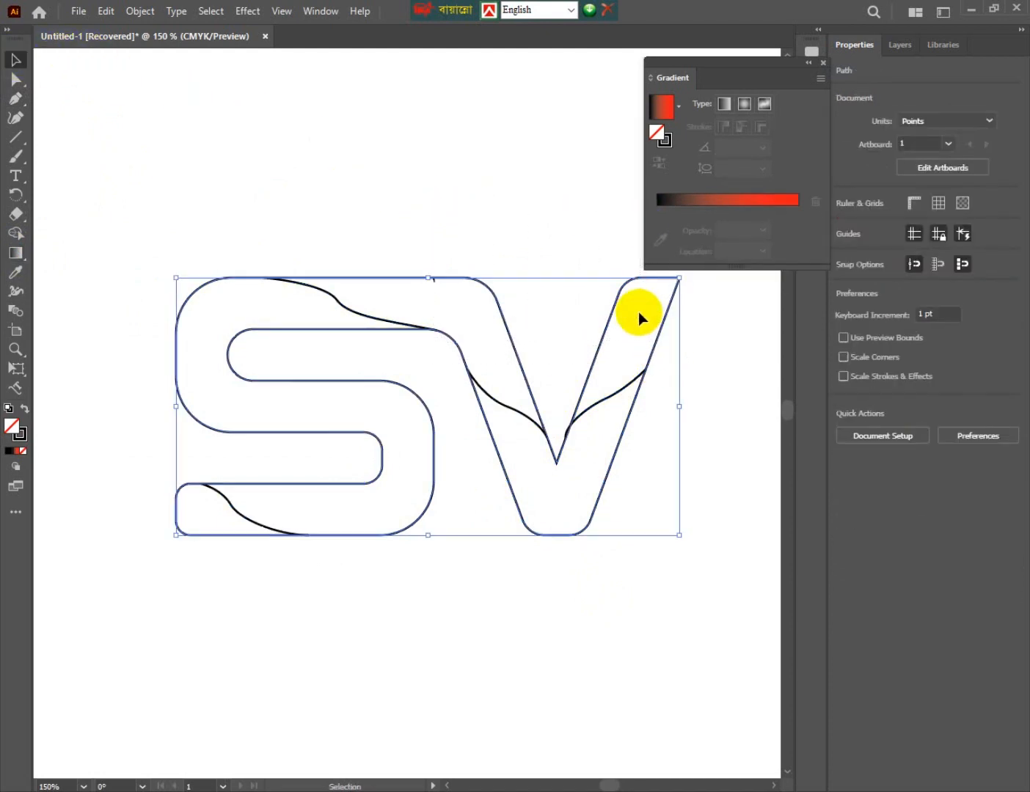
- Split the SV shape into separate pieces along the drawn curves with Shape Builder
left_click_drag(89, 157, 619, 609)
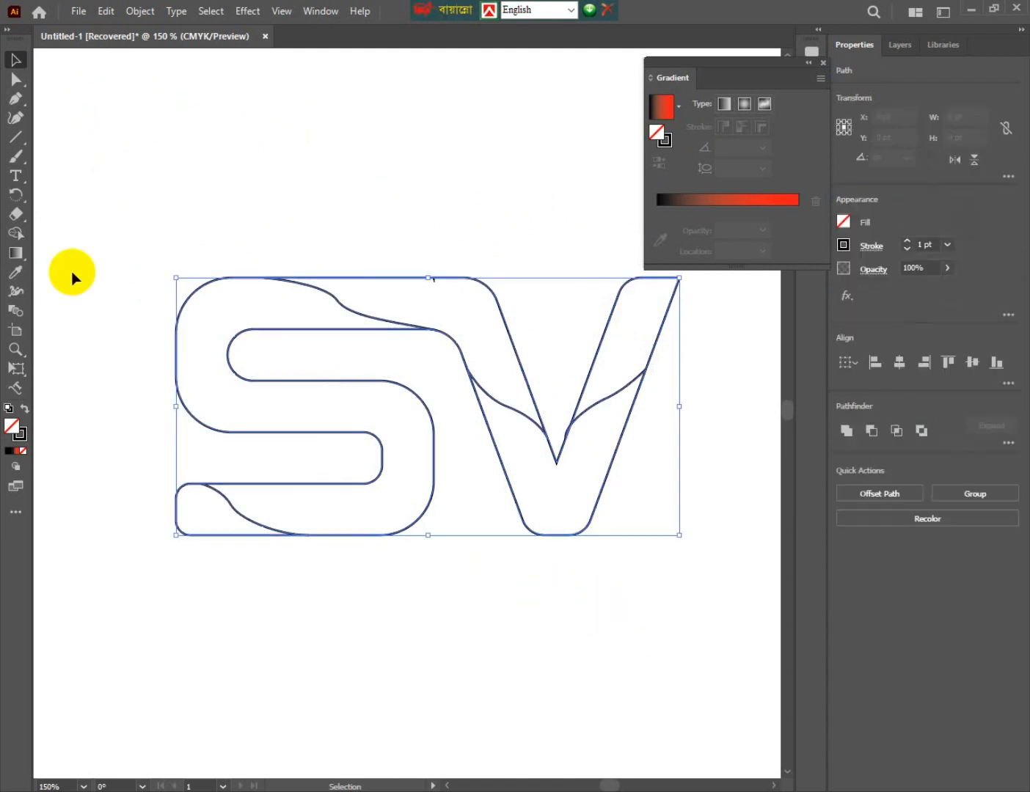
left_click(15, 233)
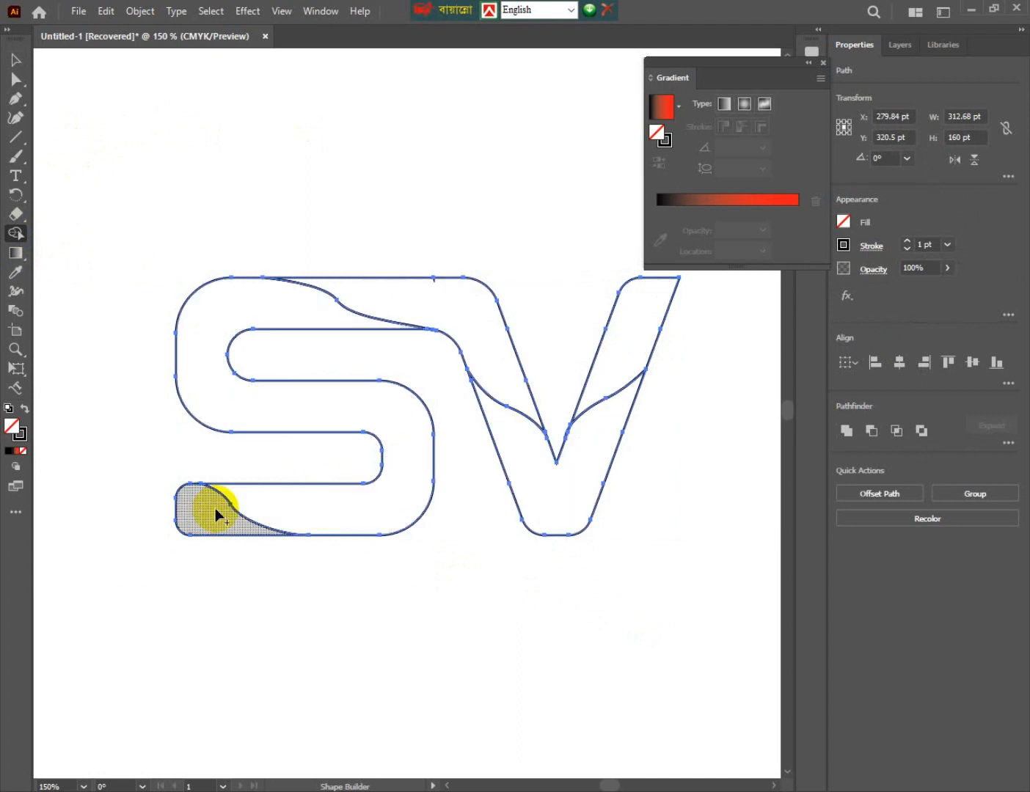
left_click(14, 60)
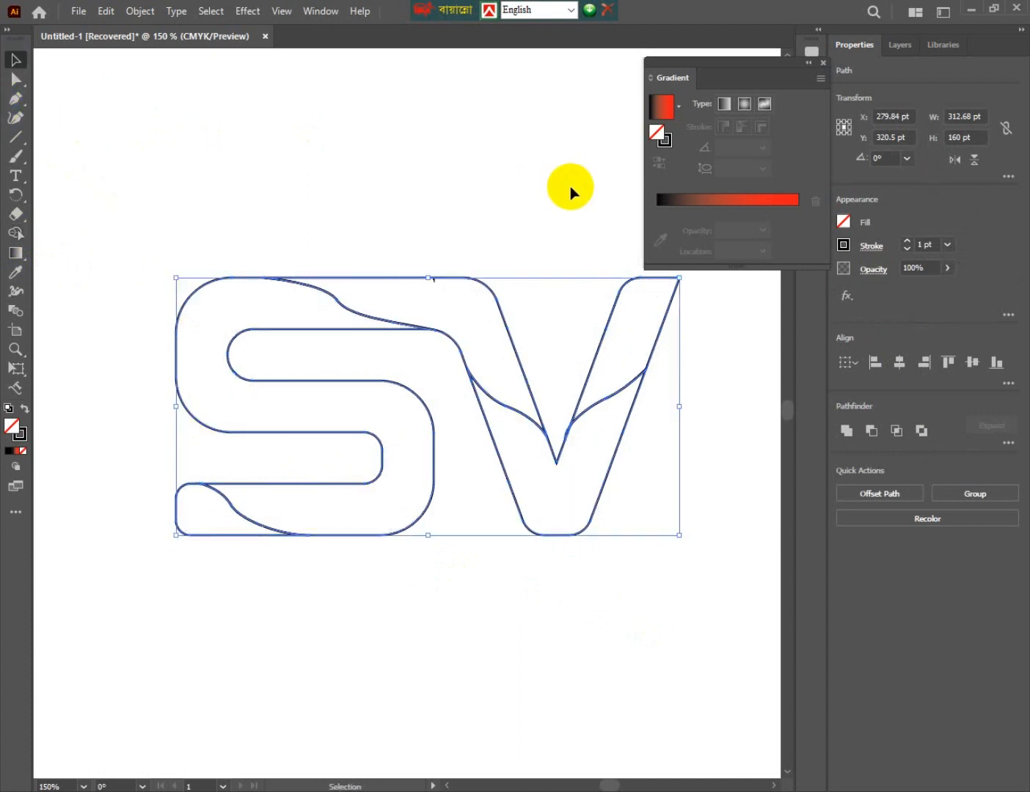
- Fill the top-bar piece and the V's upper right-arm piece with the linear black-to-red gradient and deselect them
left_click_drag(447, 207, 645, 320)
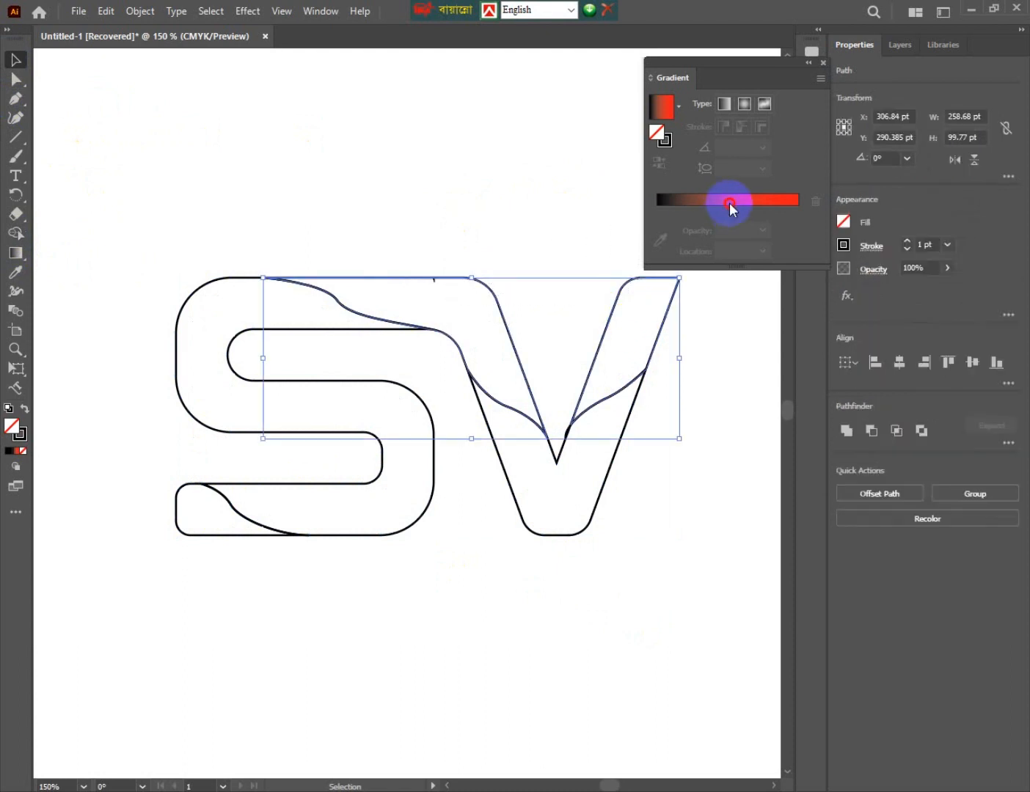
left_click(728, 200)
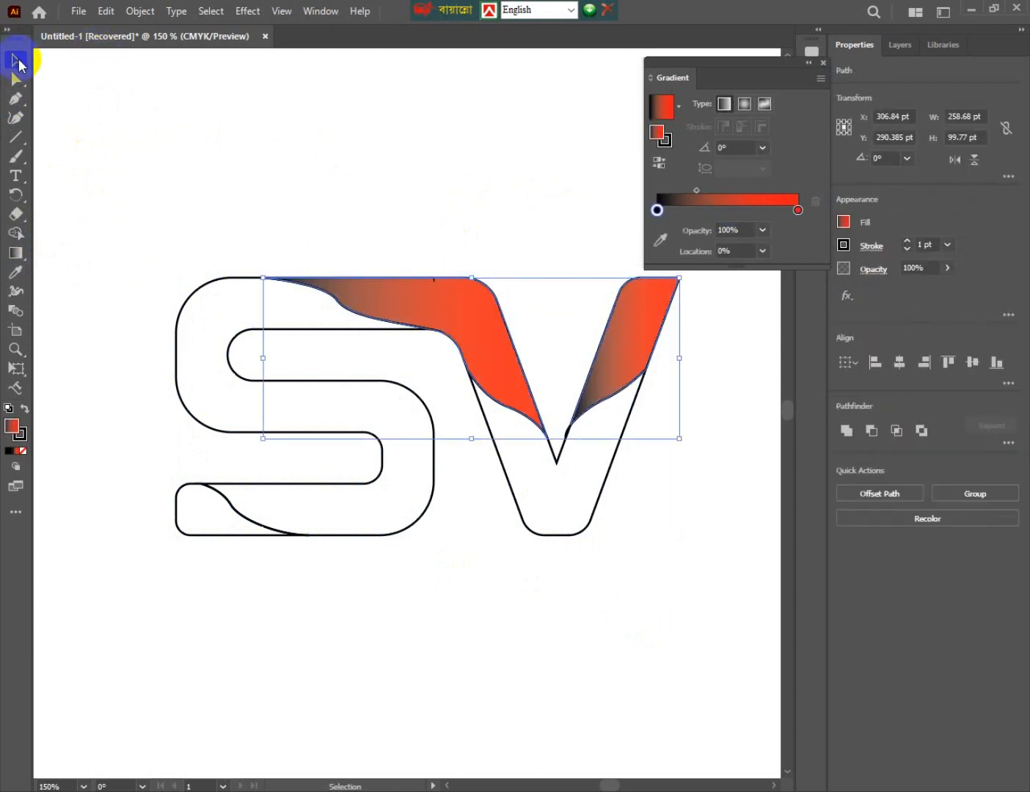
left_click(141, 107)
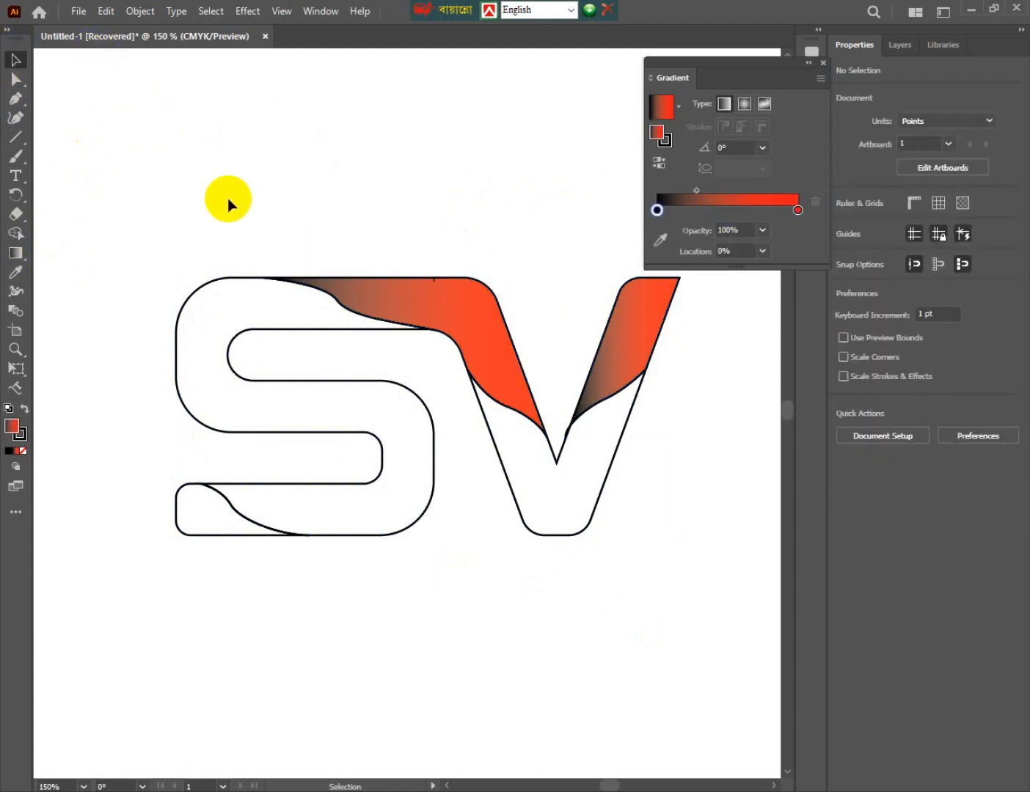
- Try redirecting the gradient diagonally across the top-bar piece and the V's upper right-arm piece, and undo the redirection
left_click_drag(362, 203, 622, 309)
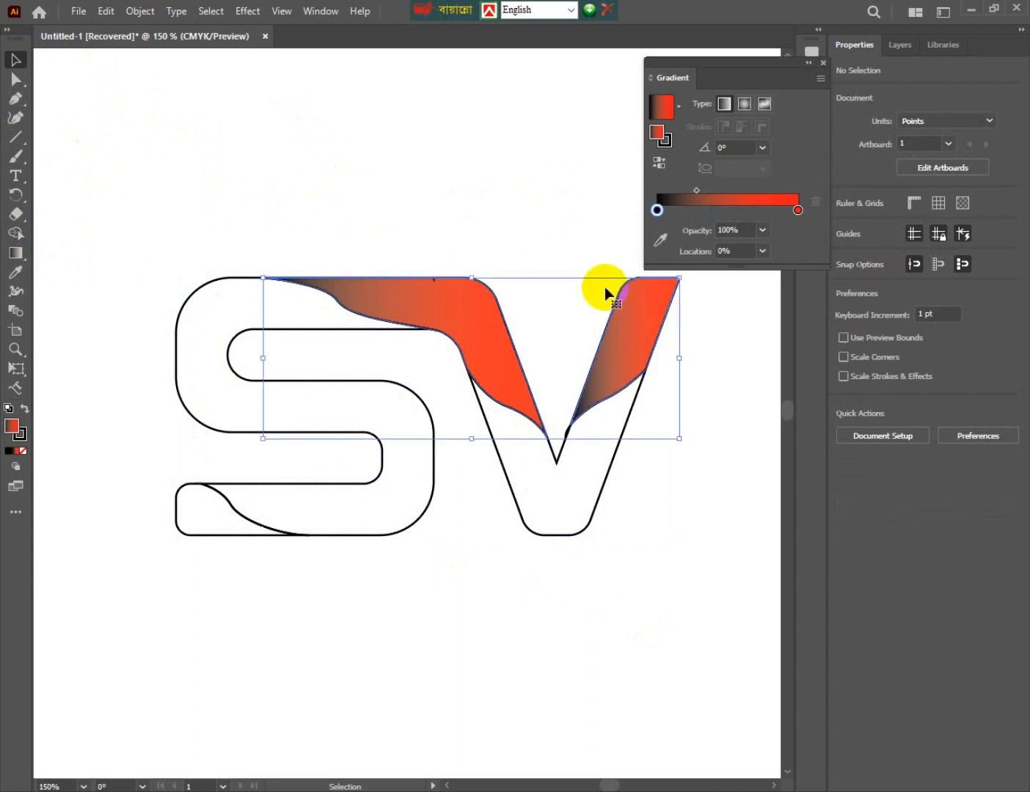
left_click(16, 253)
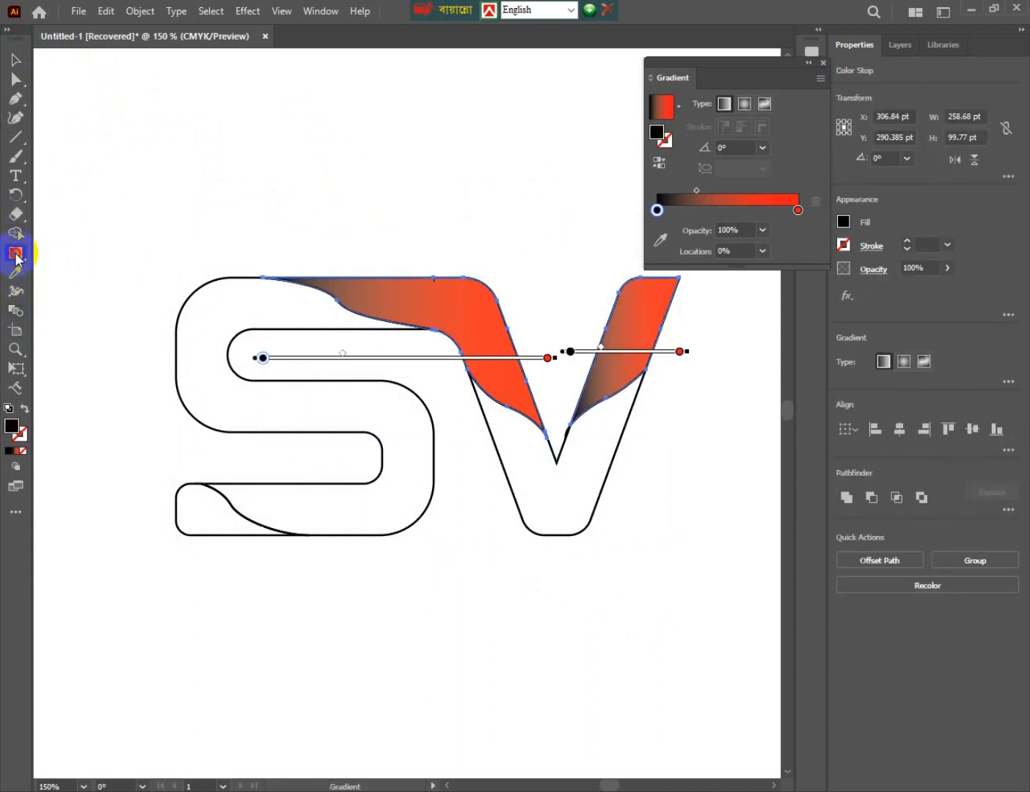
left_click(592, 351)
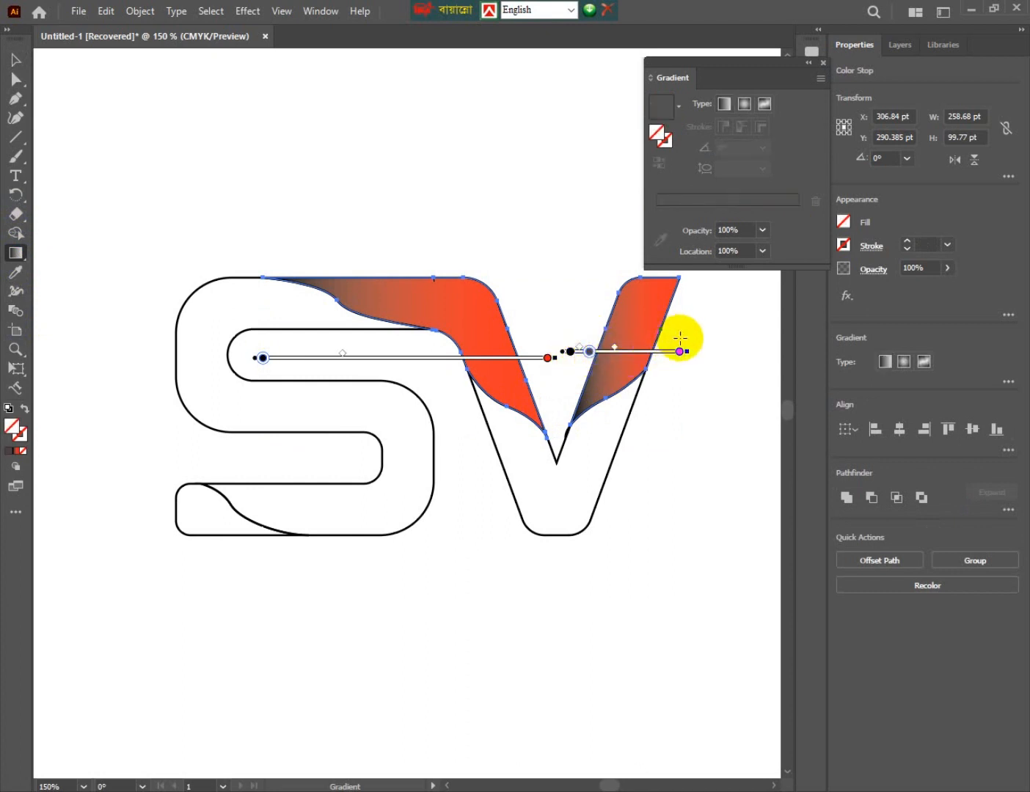
mouse_move(680, 337)
left_mouse_down()
mouse_move(680, 328)
mouse_move(685, 341)
mouse_move(671, 347)
mouse_move(592, 345)
mouse_move(474, 387)
mouse_move(466, 444)
mouse_move(407, 535)
left_mouse_up()
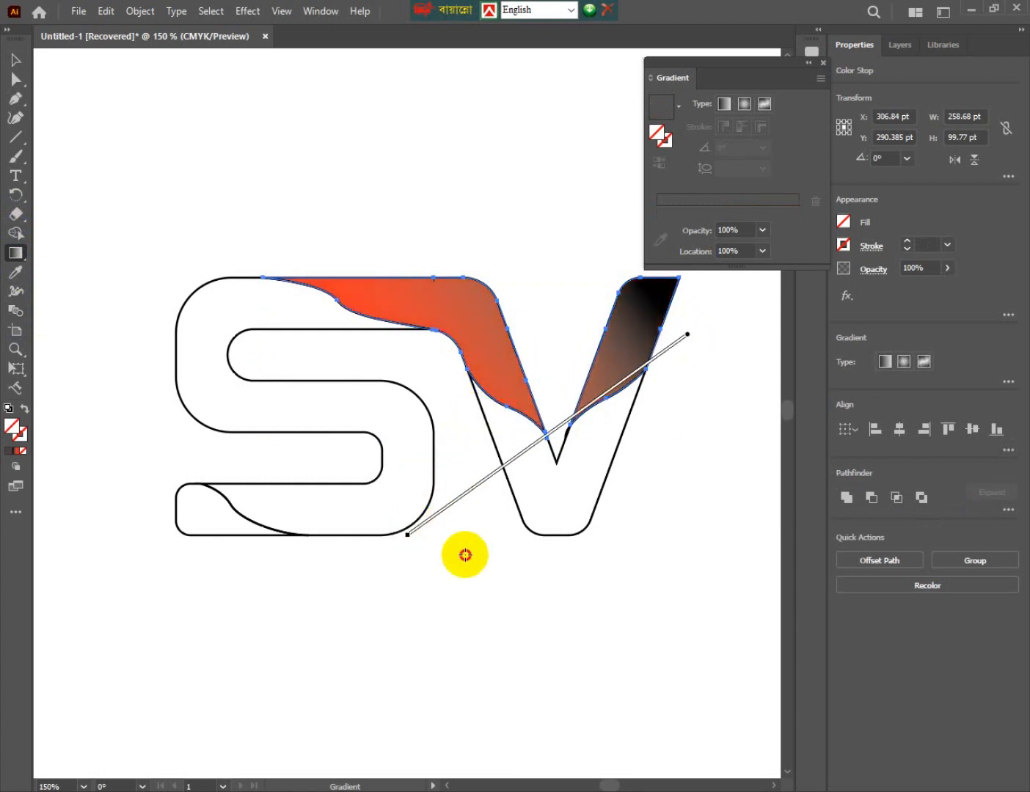
mouse_move(465, 555)
left_mouse_down()
mouse_move(706, 552)
mouse_move(807, 467)
mouse_move(3, 503)
mouse_move(239, 469)
mouse_move(279, 471)
mouse_move(388, 506)
left_mouse_up()
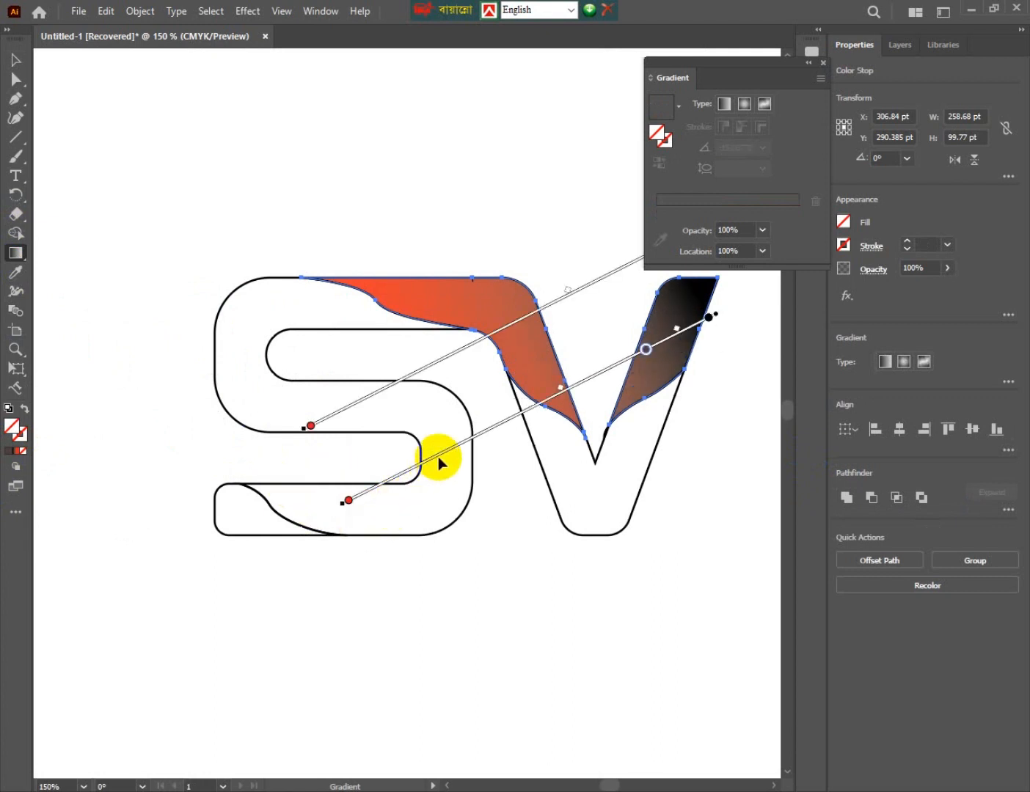
key("ctrl+z")
key("ctrl+z")
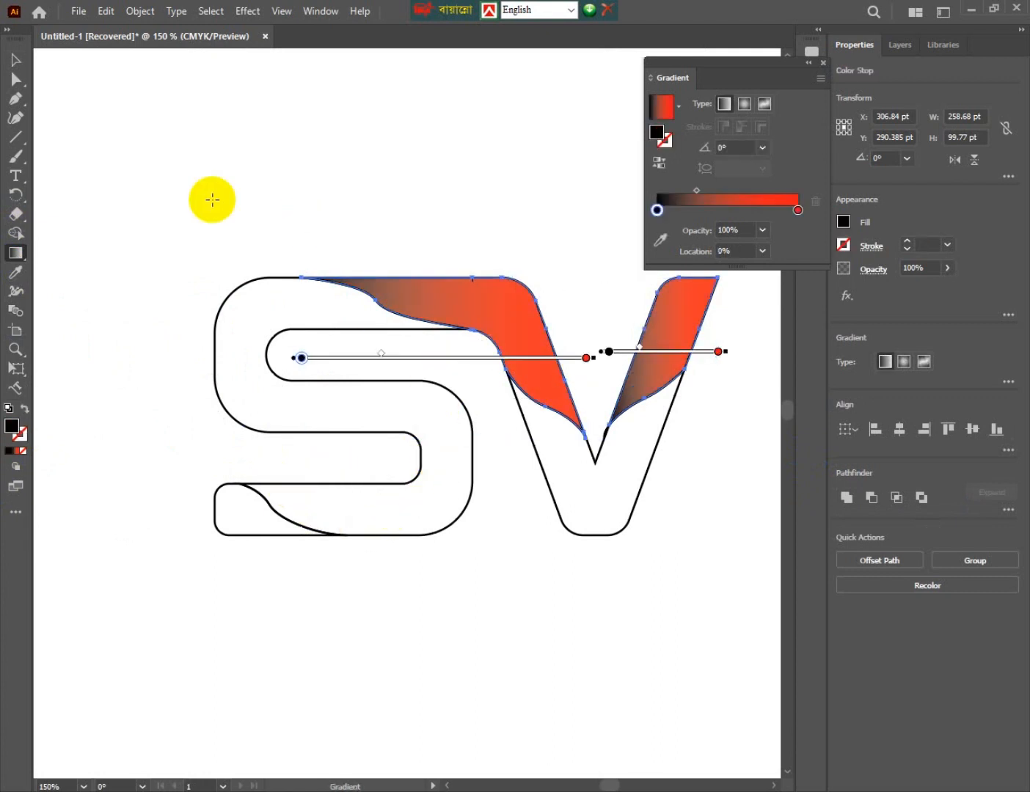
left_click(12, 60)
left_click(179, 171)
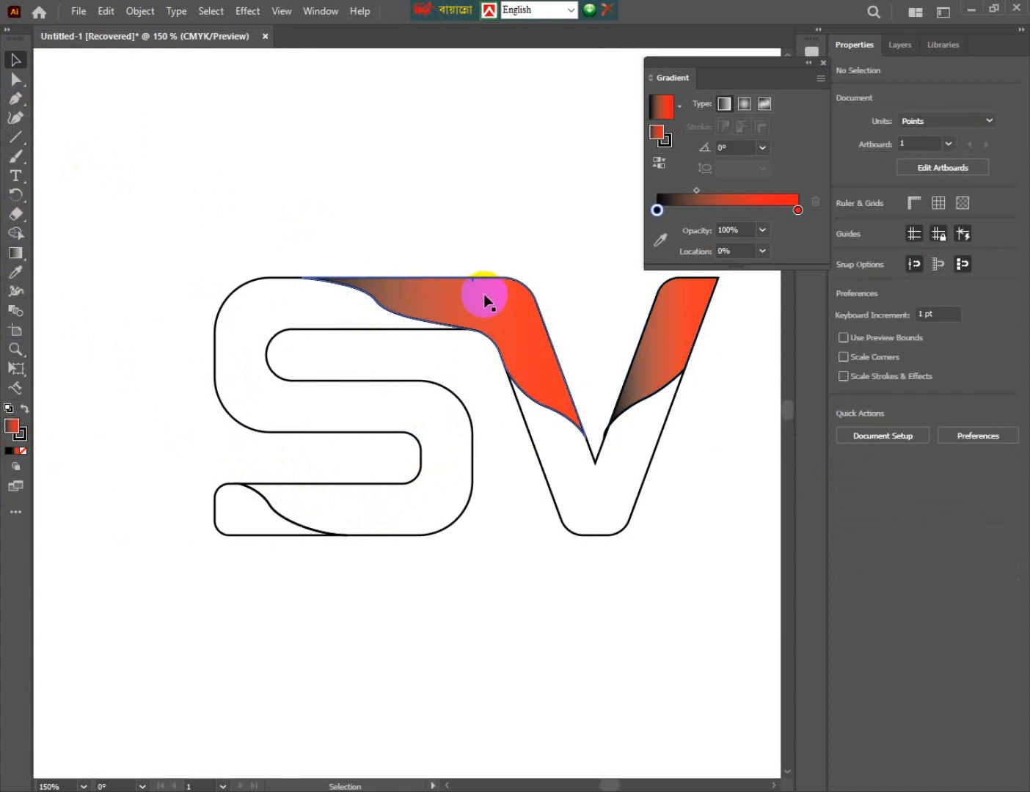
- Fill the S's main body and its lower tip piece with the black-to-red gradient sampled from the top-bar piece
left_click_drag(76, 352, 333, 591)
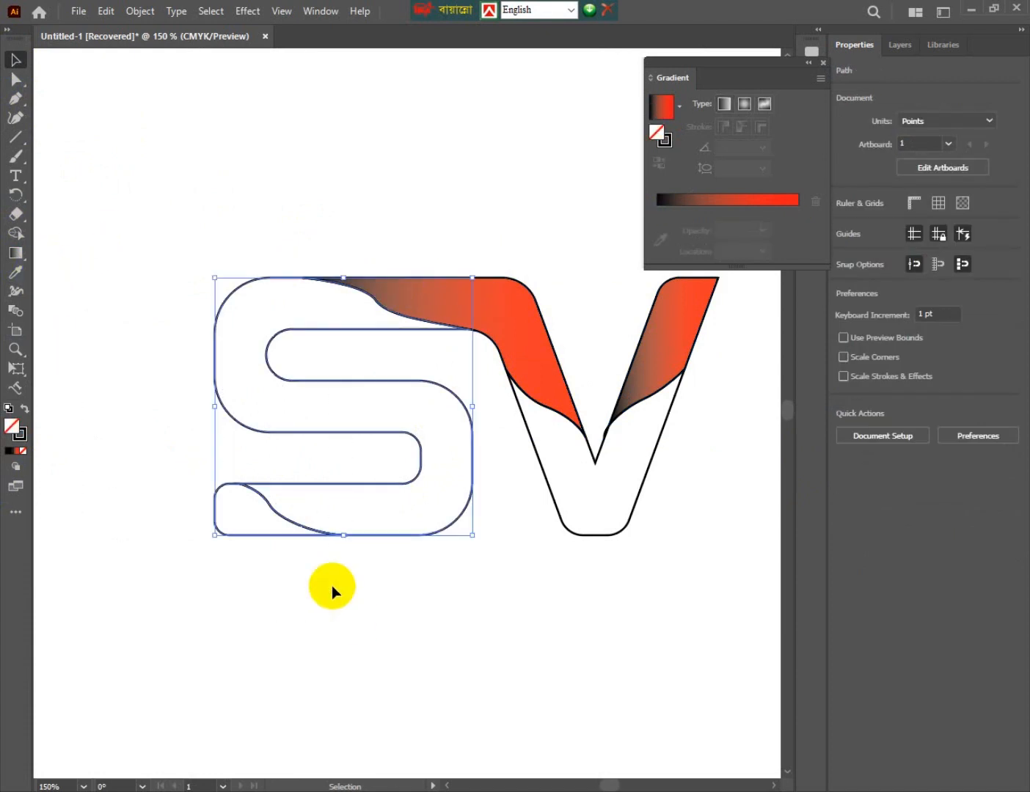
left_click(16, 253)
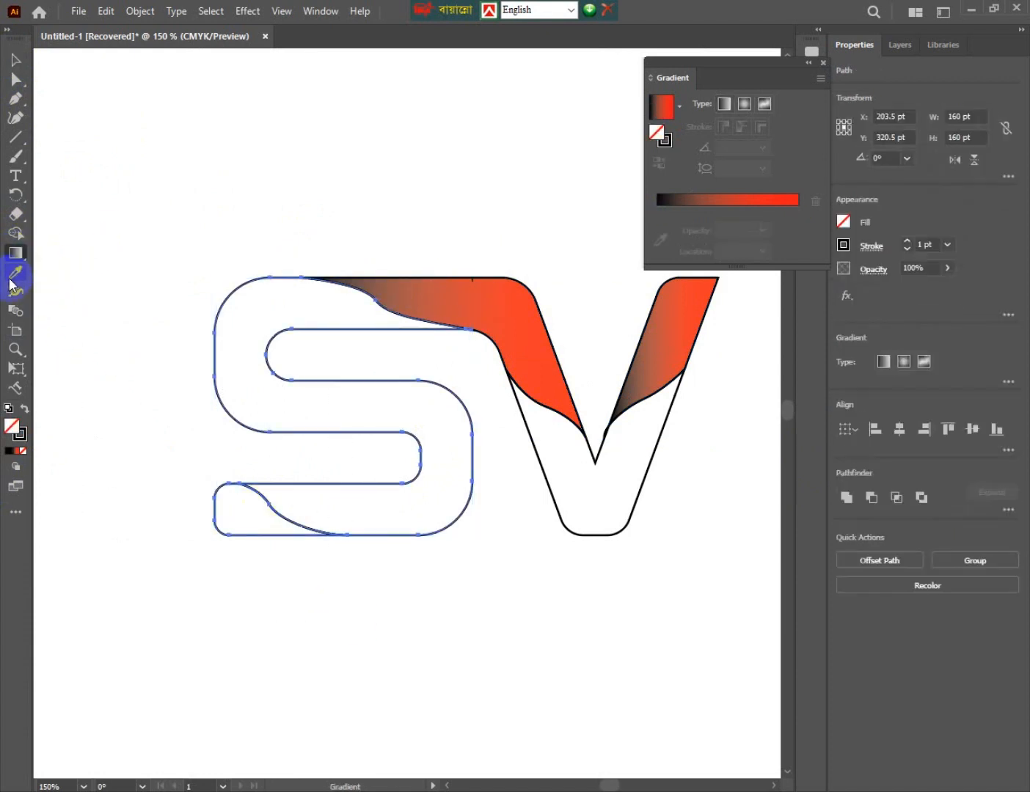
left_click(14, 274)
left_click(476, 300)
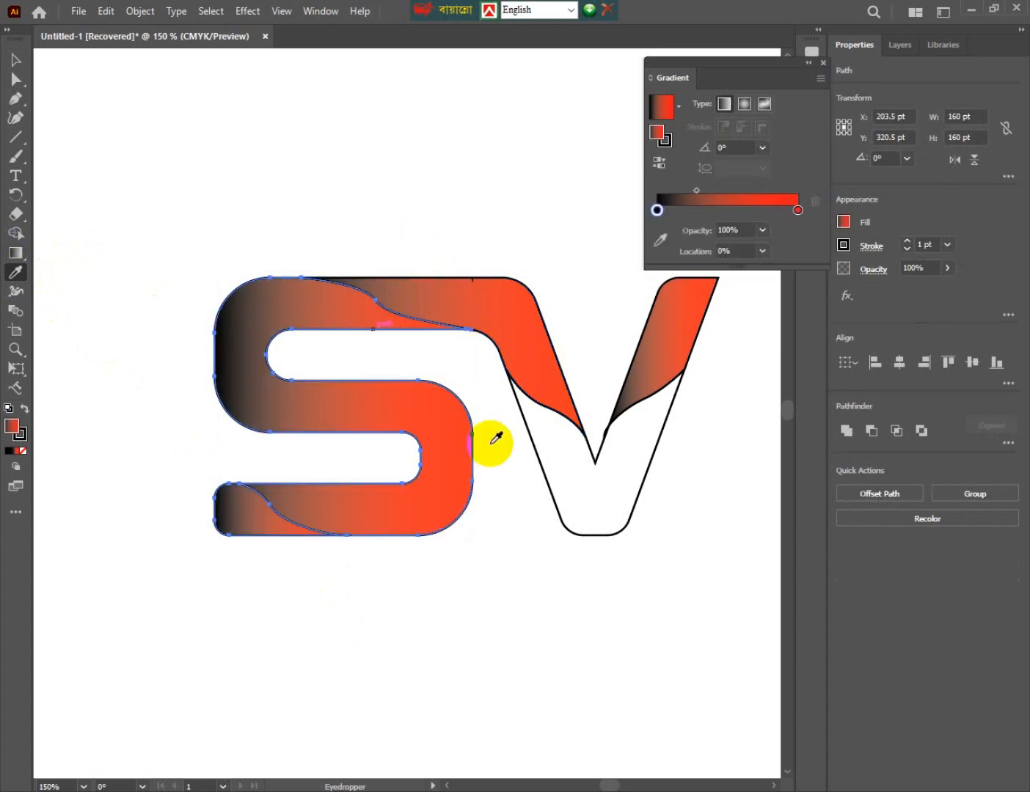
left_click(583, 477)
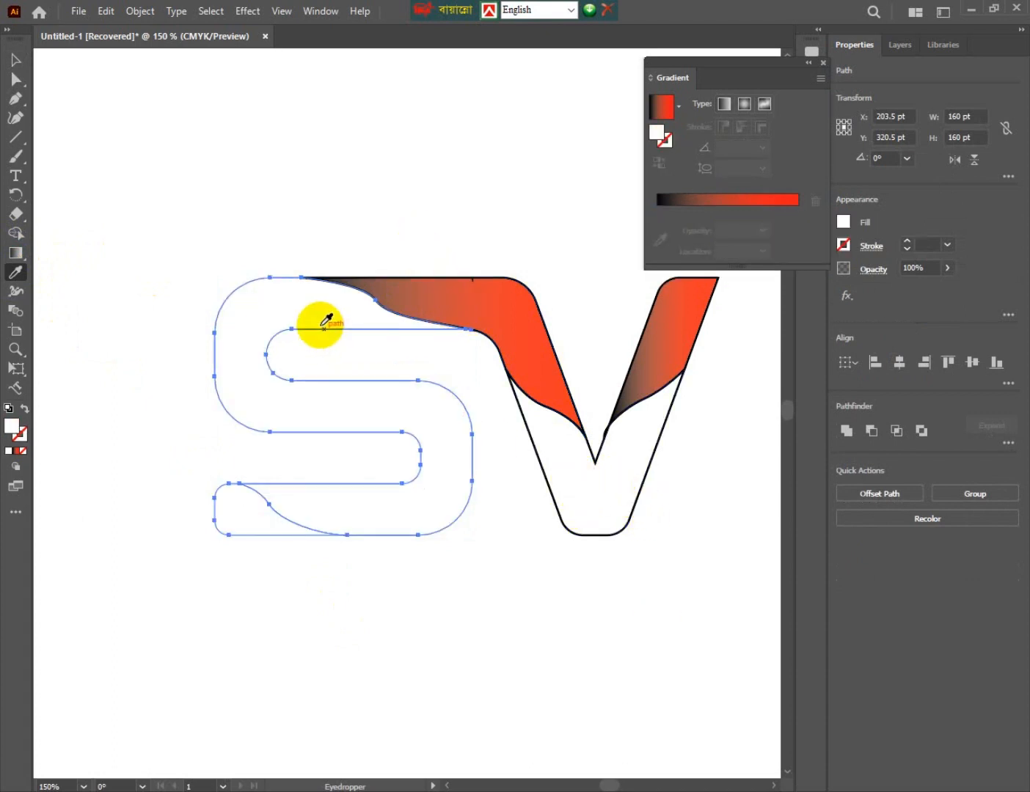
left_click(443, 292)
left_click(15, 63)
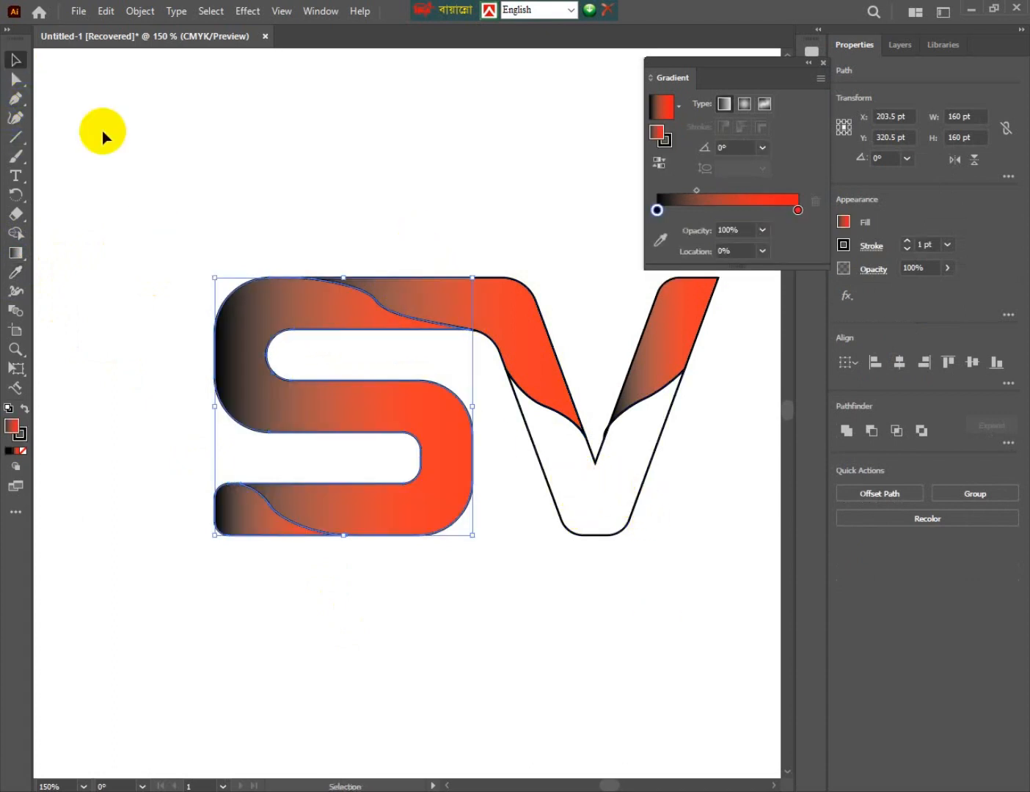
- Fill the V's lower piece with the black-to-red gradient sampled from its upper right-arm piece, and deselect it
left_click(506, 351)
left_click(603, 517)
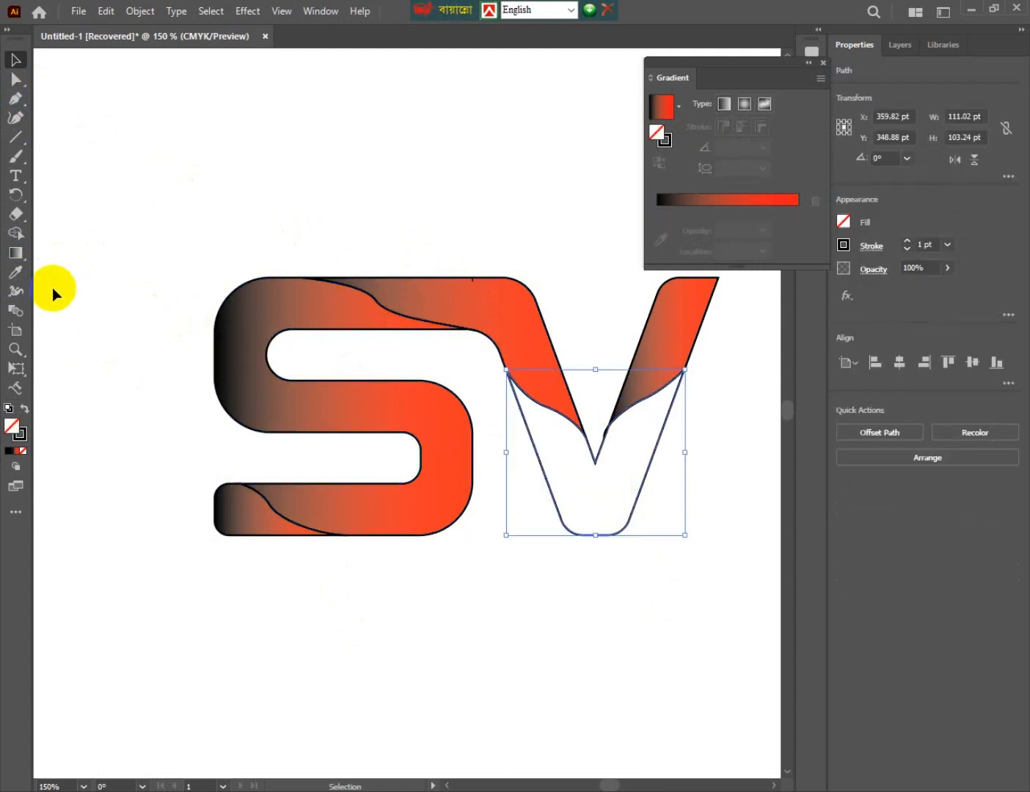
left_click(14, 271)
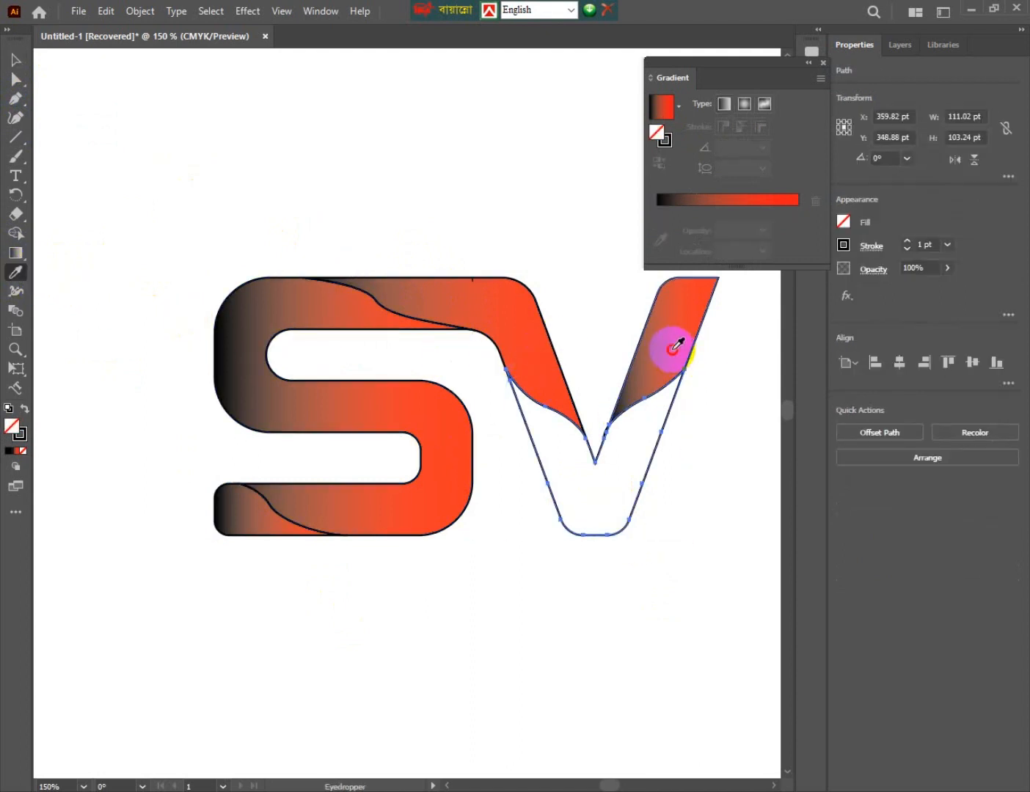
left_click(675, 350)
left_click(25, 63)
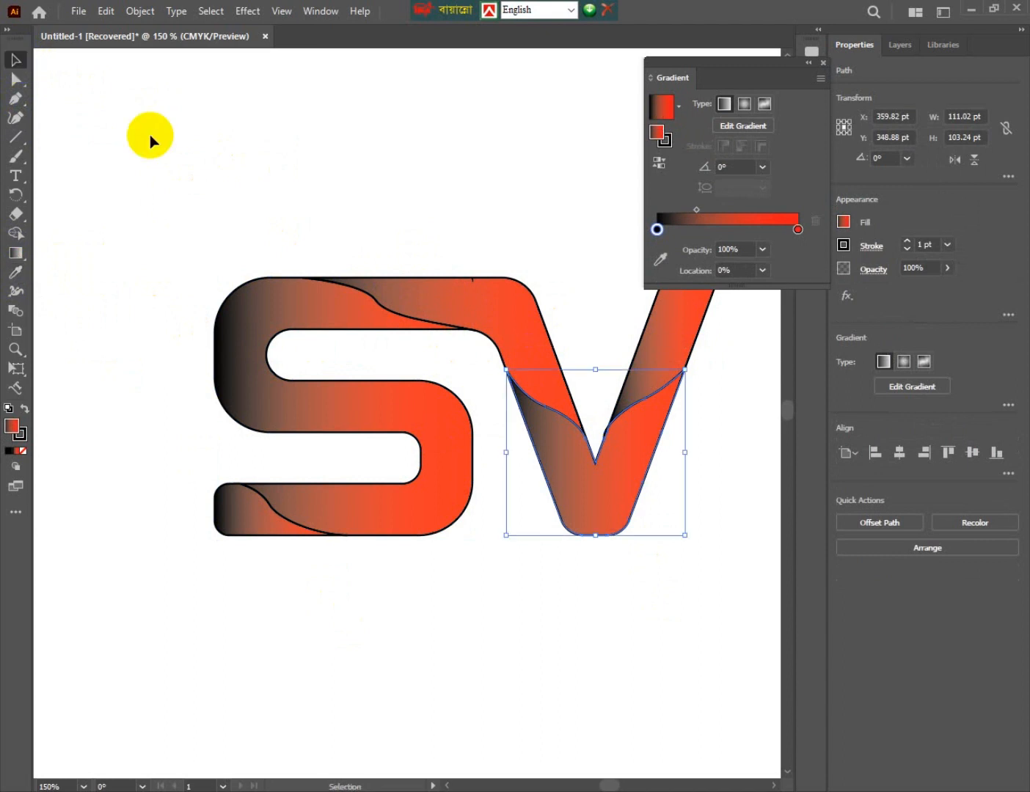
left_click(340, 203)
- Try a pink middle colour stop at about 56% in the S body's gradient, and remove that stop
scroll(501, 254, "up", 1)
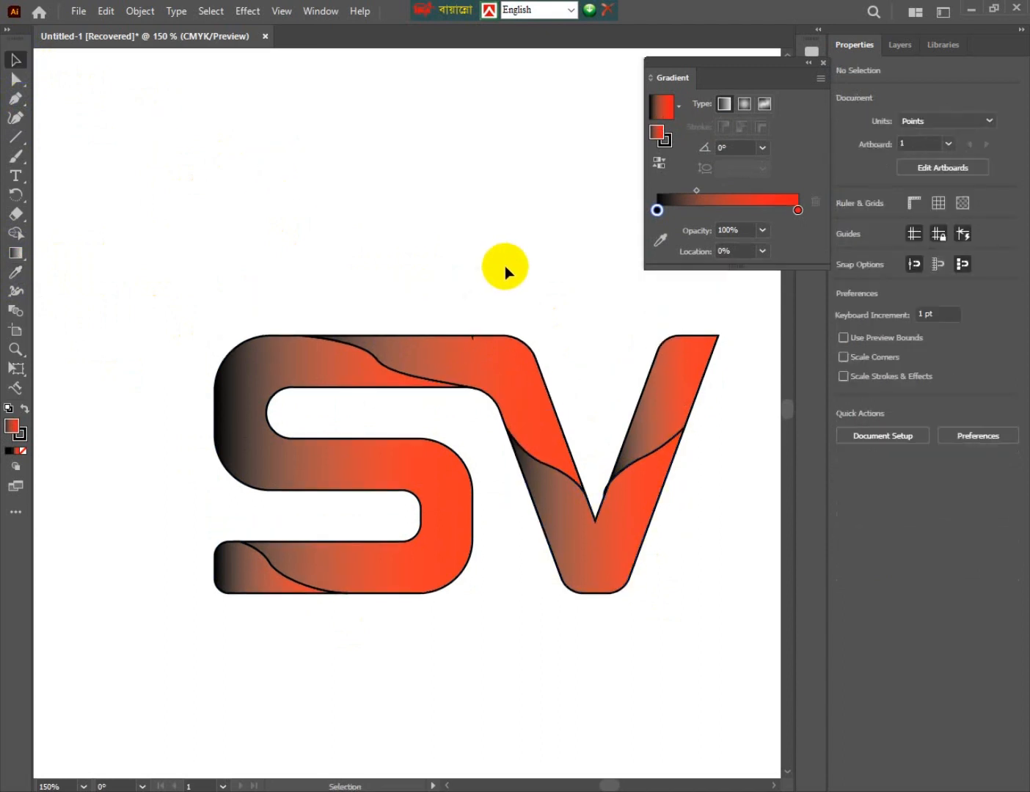
left_click(267, 359)
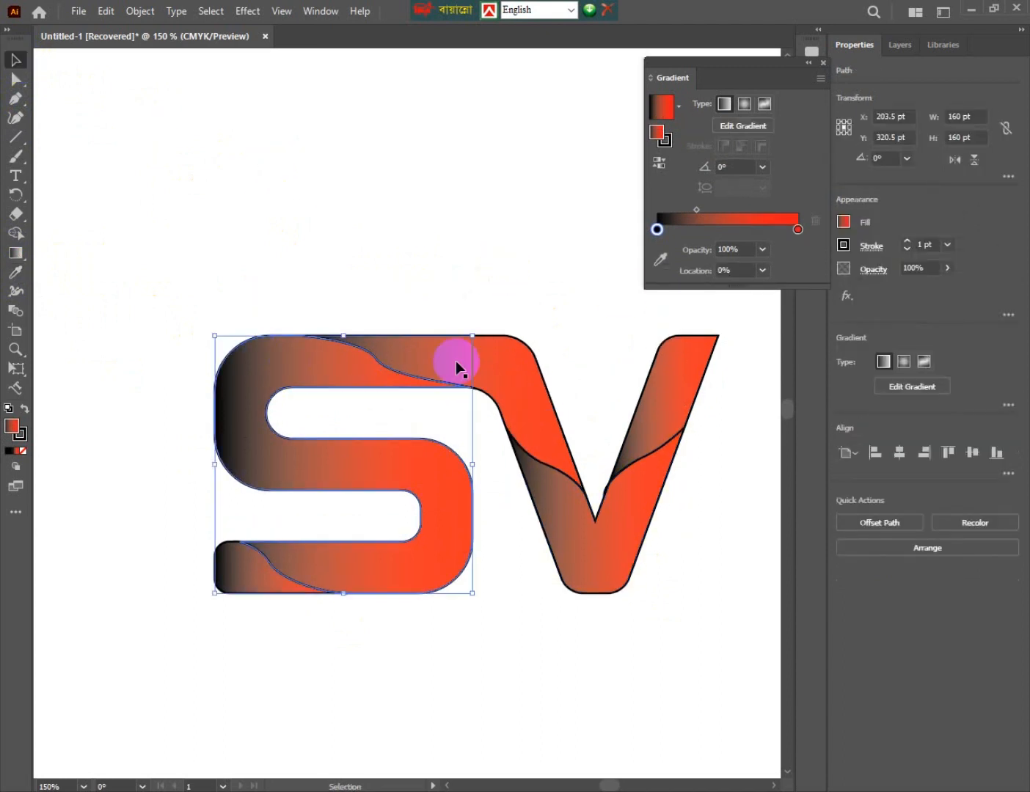
left_click(735, 229)
double_click(735, 229)
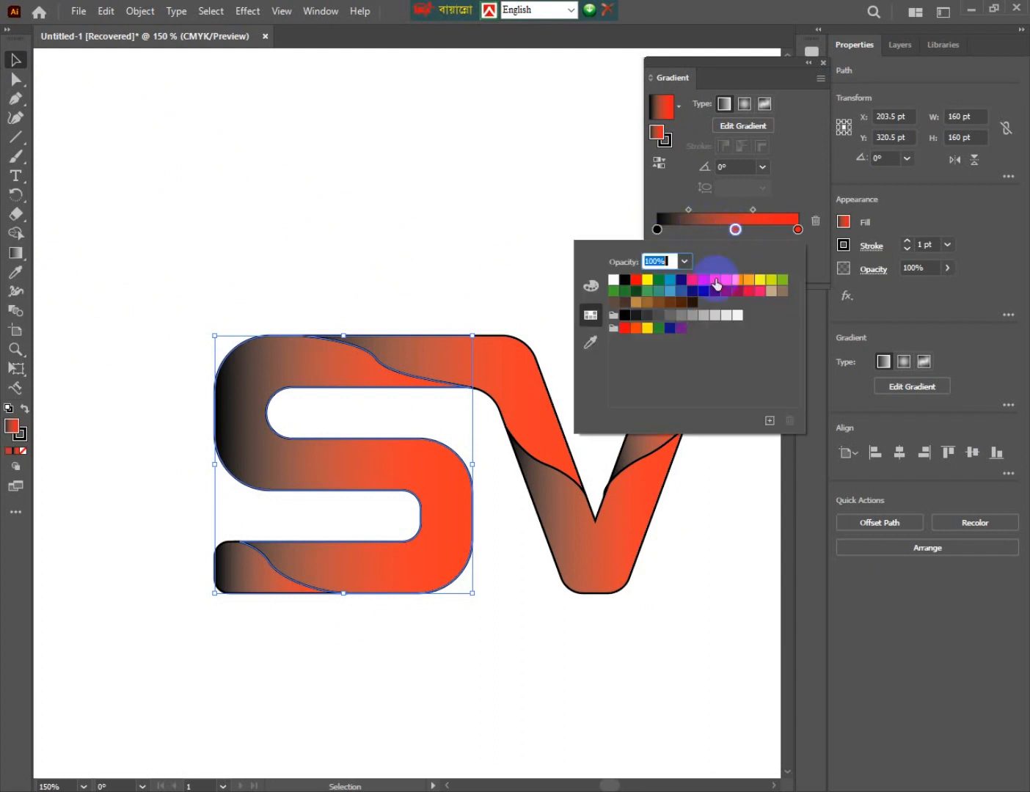
left_click(764, 294)
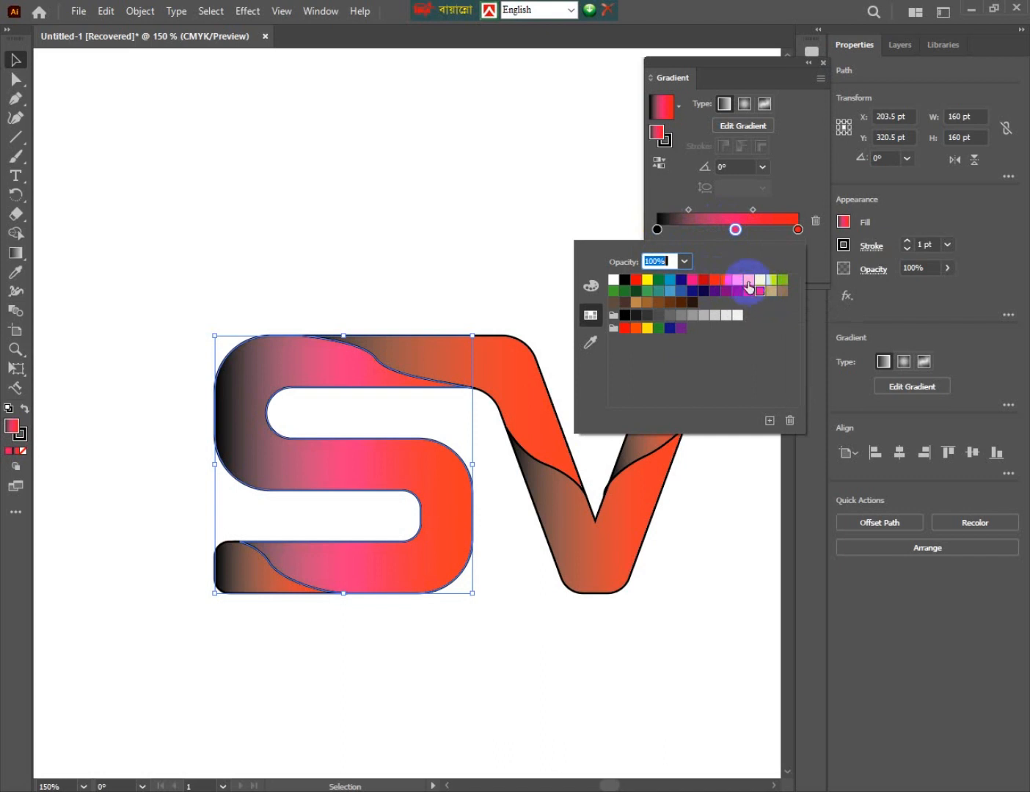
left_click(556, 176)
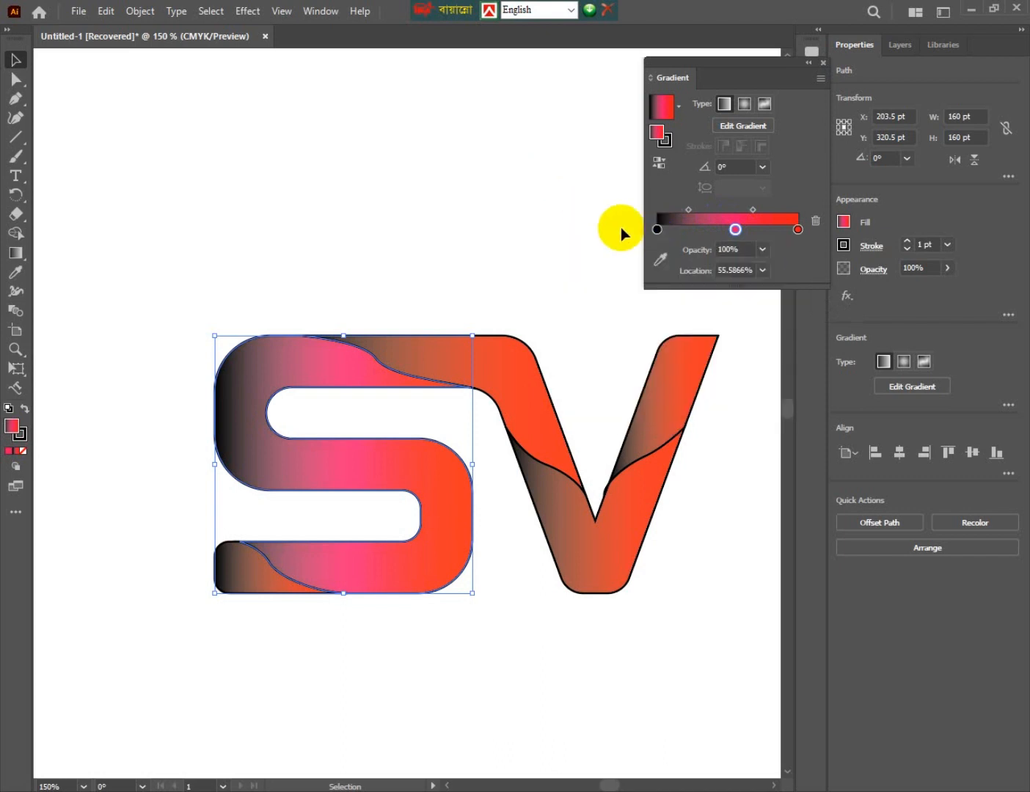
left_click_drag(747, 256, 641, 245)
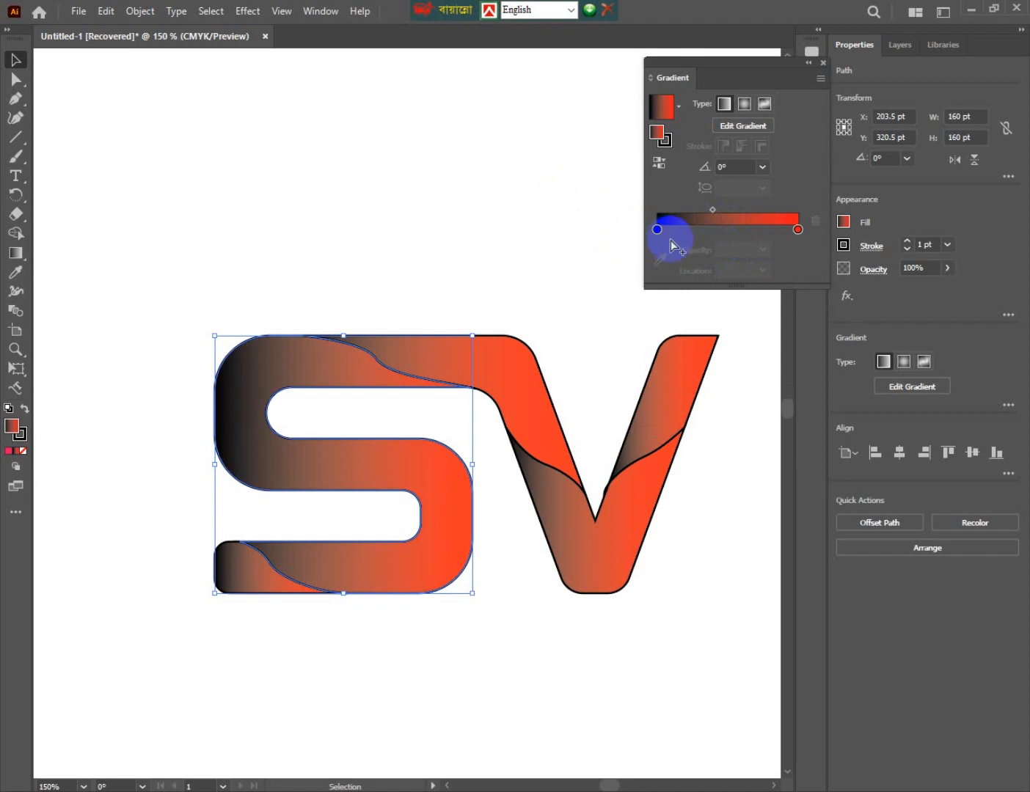
- Adjust the S body's gradient, placing the black stop at about 0.6% and the red stop at about 68%, and deselect it
left_click(666, 230)
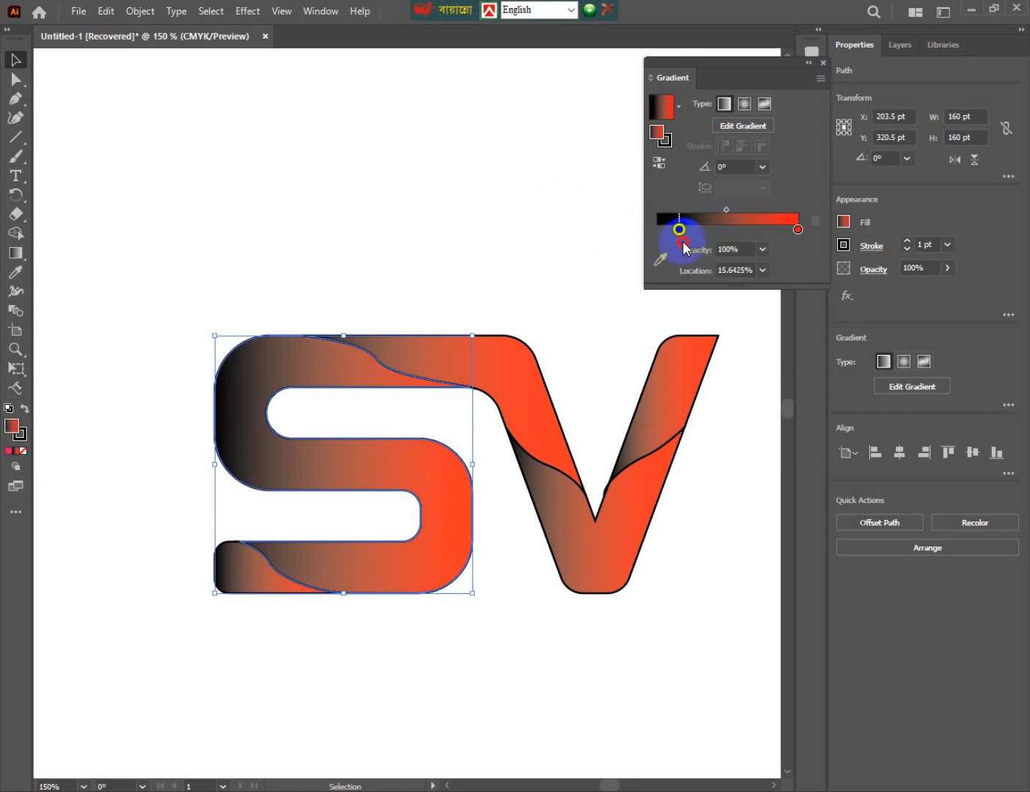
left_click_drag(683, 243, 684, 244)
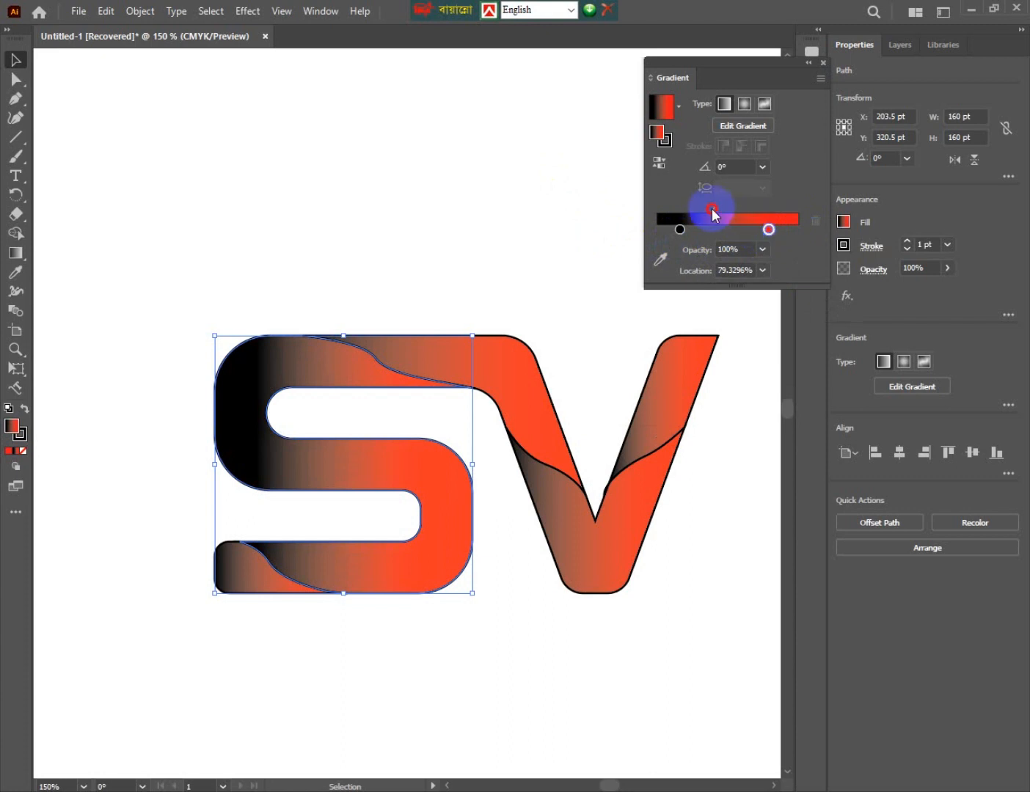
left_click_drag(715, 211, 657, 229)
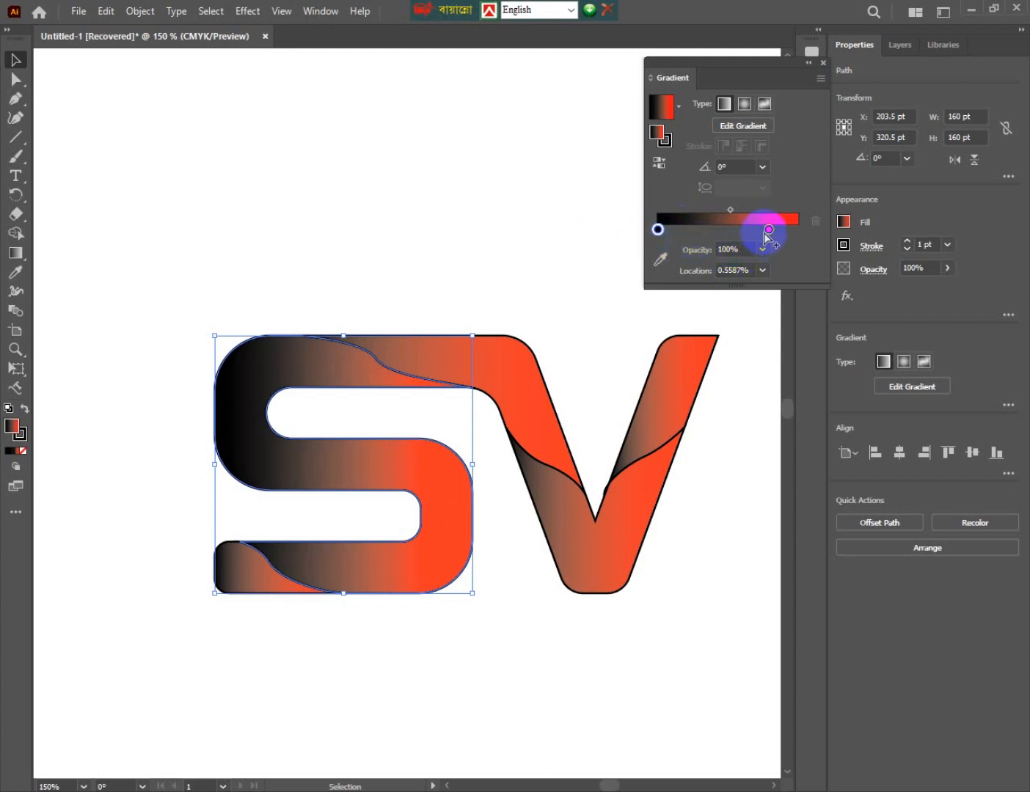
left_click_drag(767, 229, 751, 228)
left_click(406, 213)
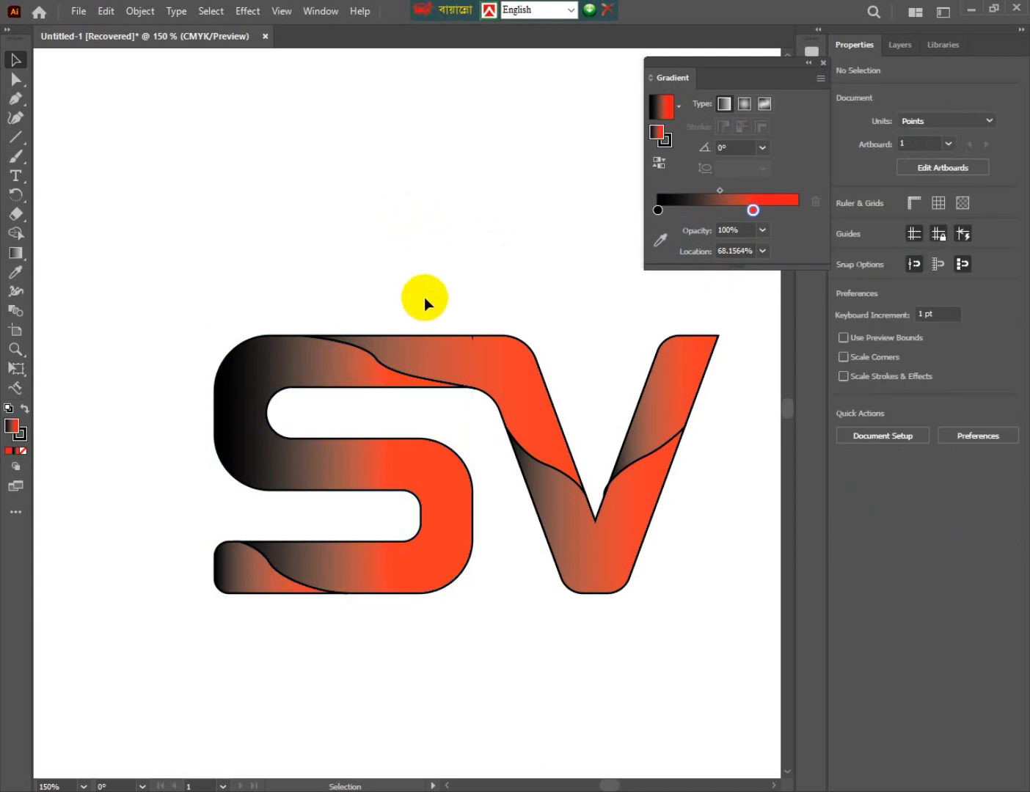
- Set the gradient angle of the V's lower piece to 90° and deselect it
scroll(424, 296, "down", 2)
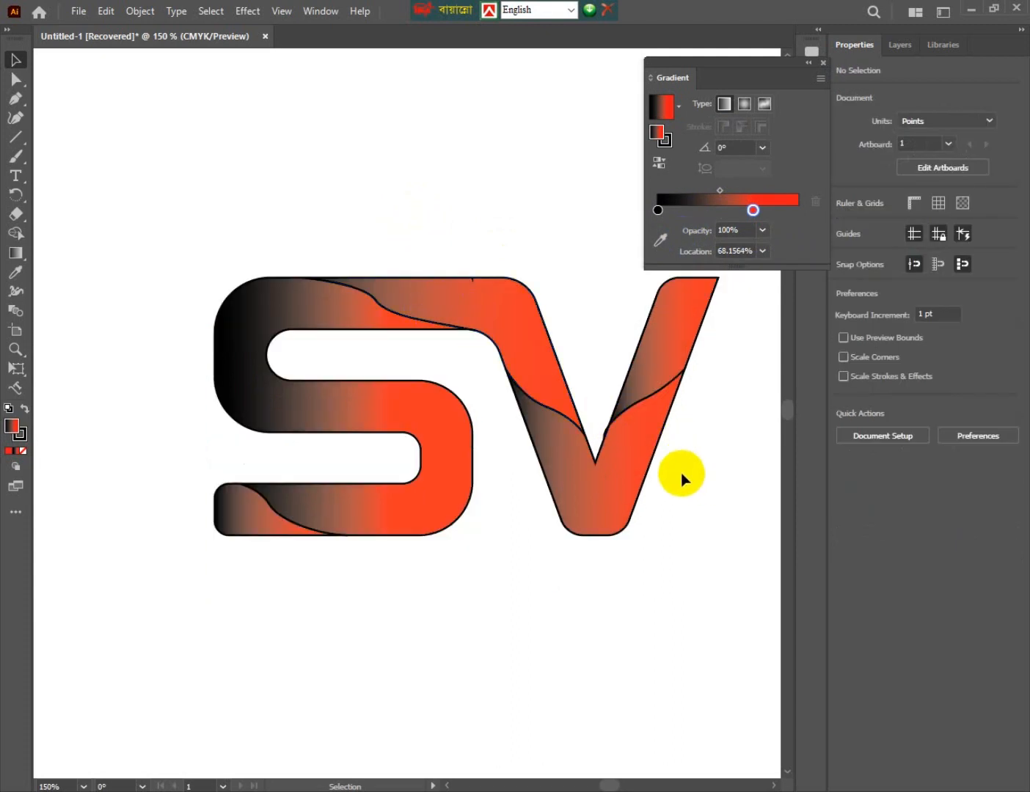
left_click(651, 465)
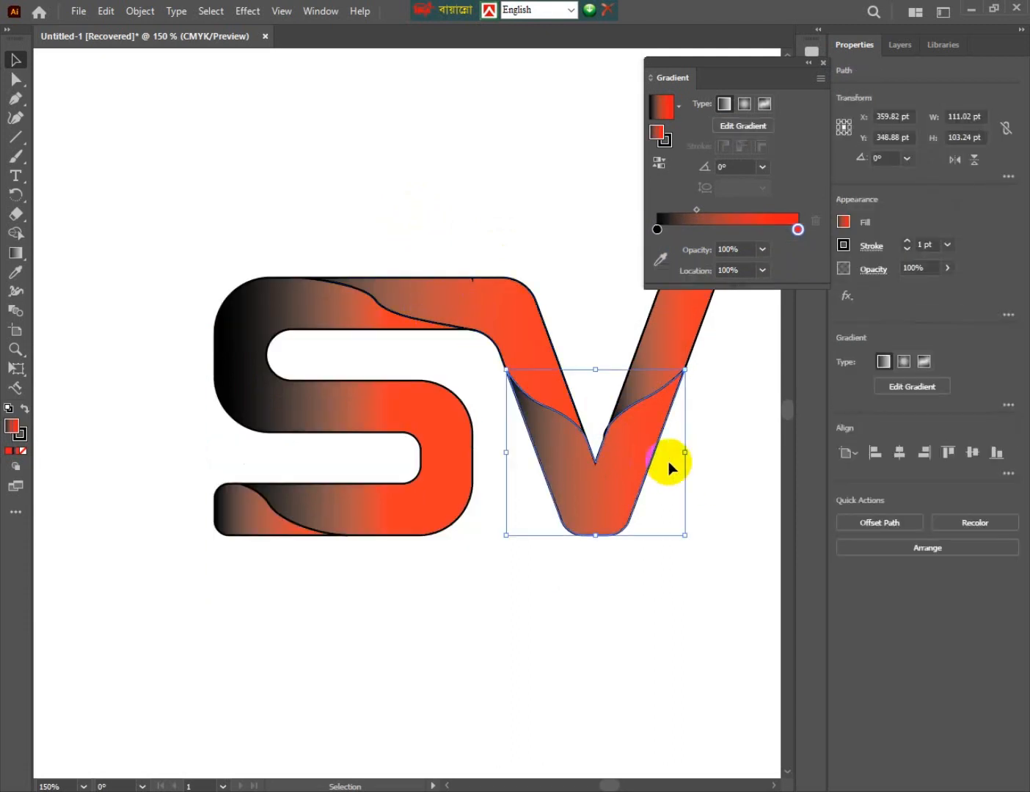
left_click(760, 168)
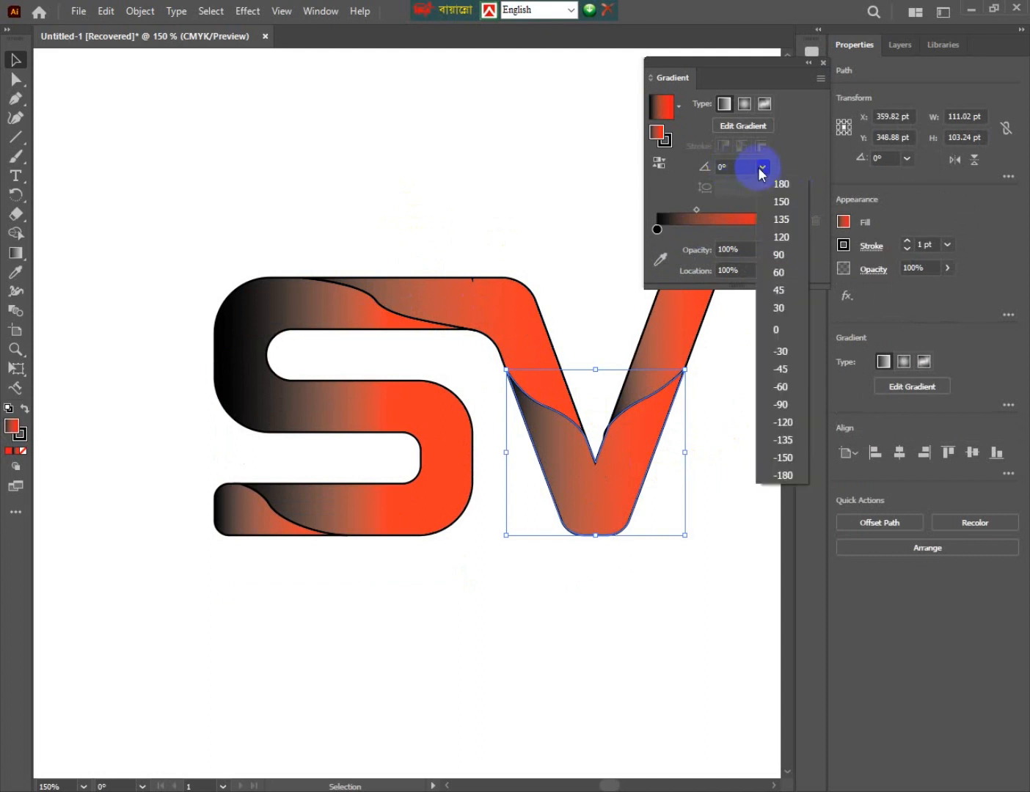
left_click(776, 253)
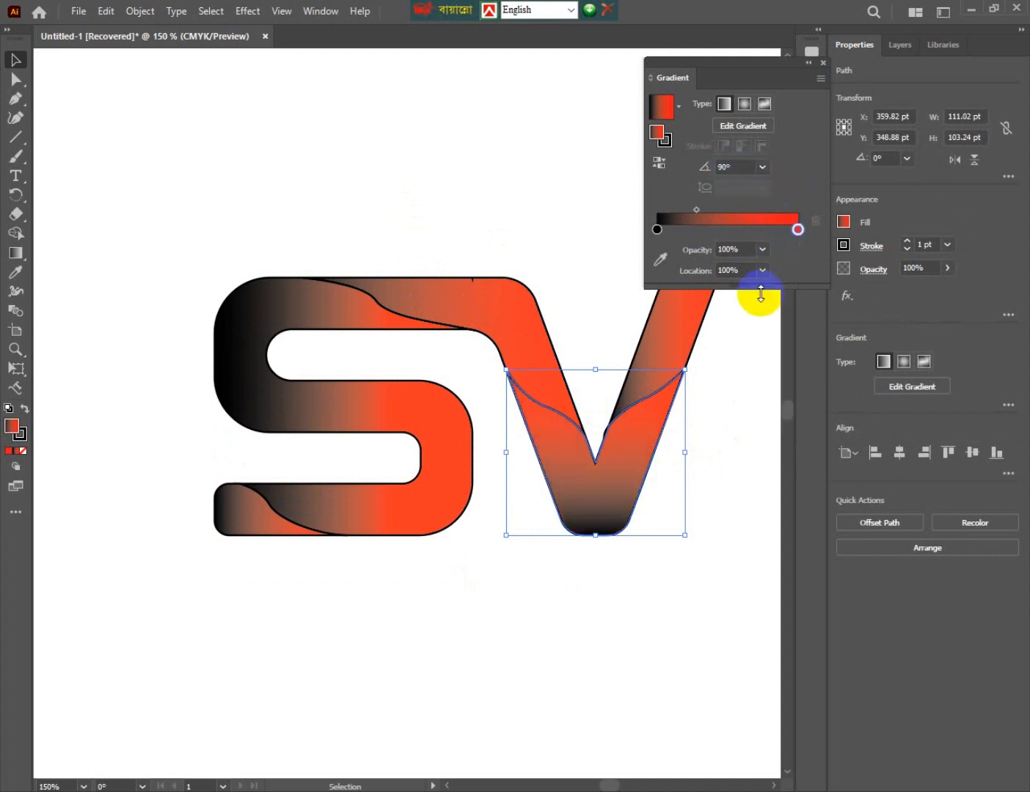
left_click(552, 252)
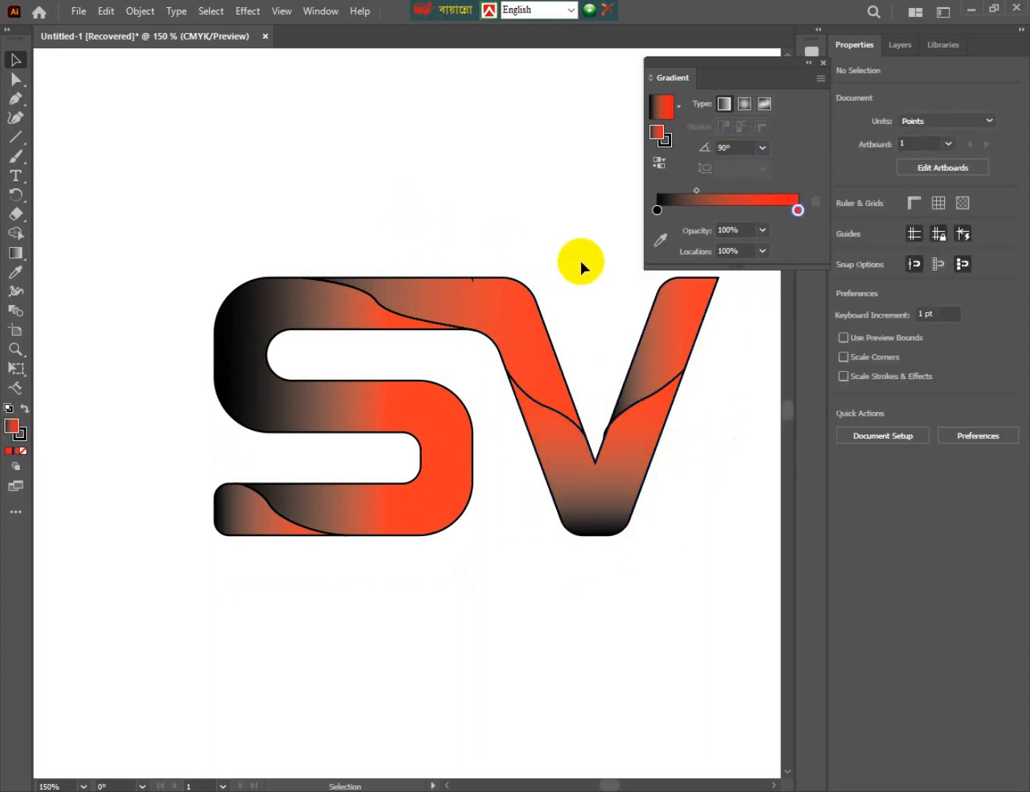
- Adjust the gradient of the S's lower tip piece, keeping red at 100% and placing the midpoint at about 29.7%
left_click(239, 545)
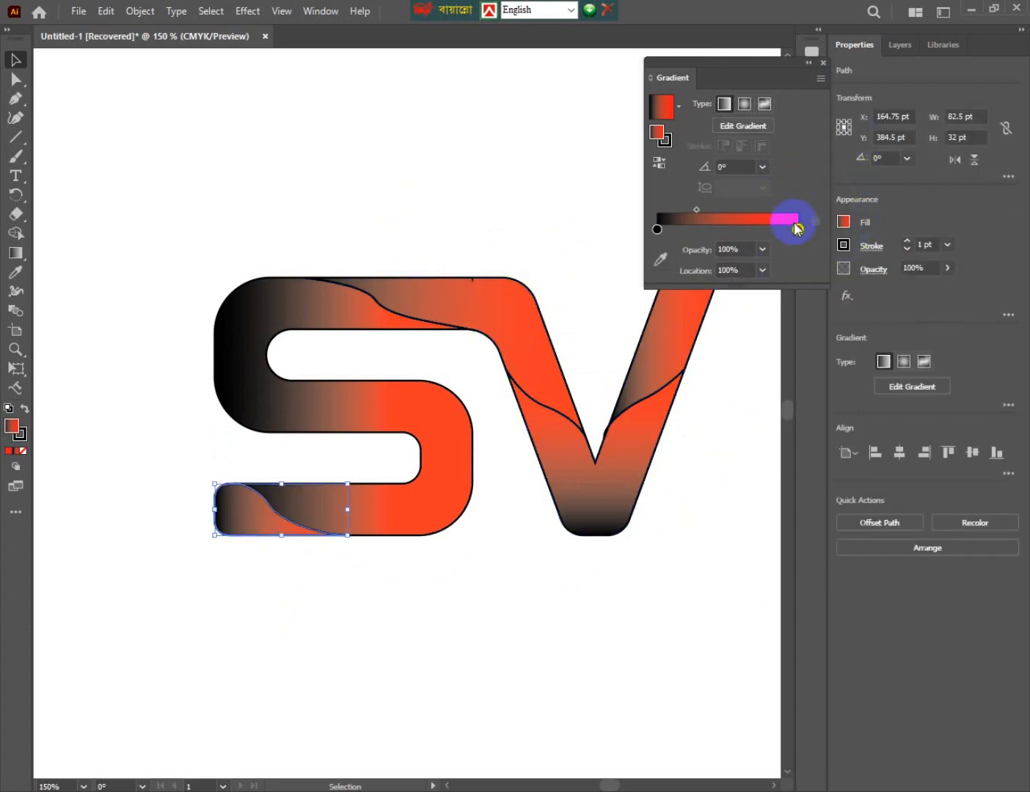
left_click_drag(797, 231, 769, 241)
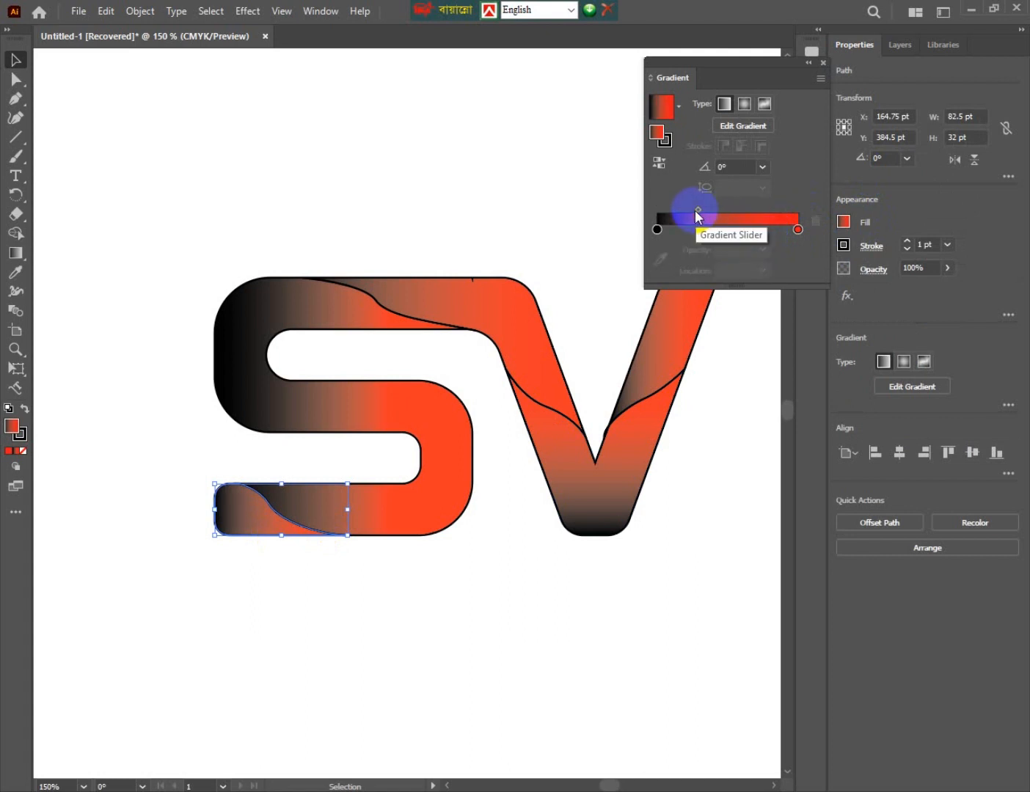
mouse_move(695, 210)
left_mouse_down()
mouse_move(736, 215)
mouse_move(686, 221)
mouse_move(694, 211)
left_mouse_up()
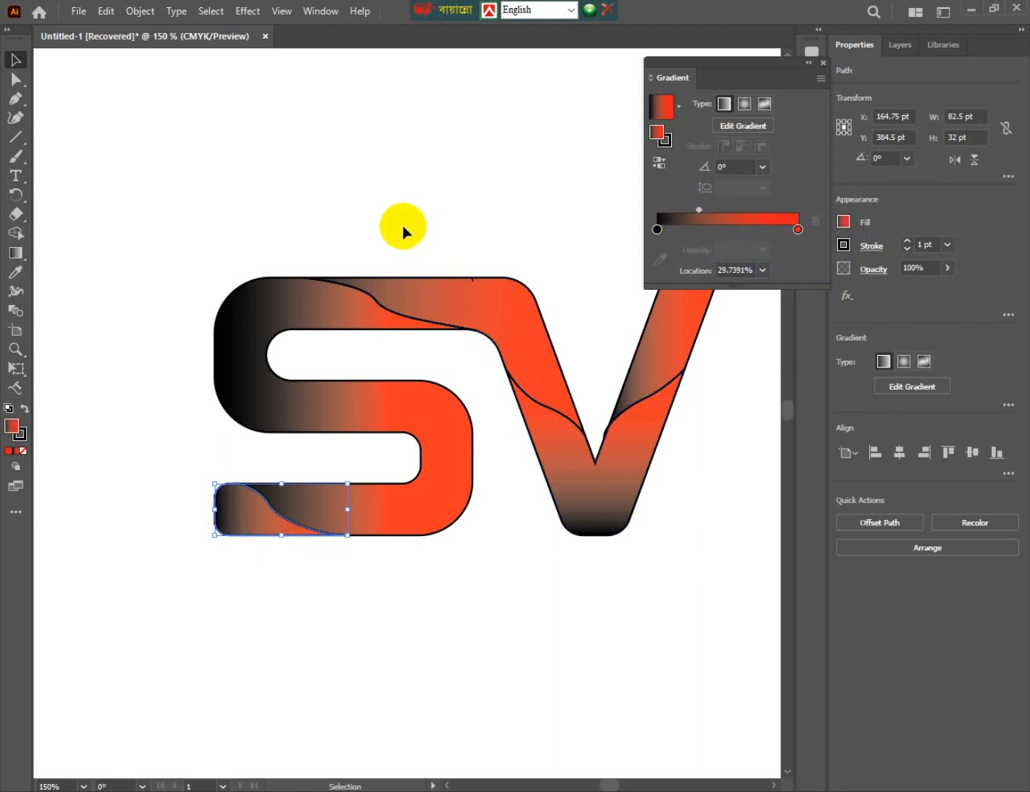
left_click(377, 158)
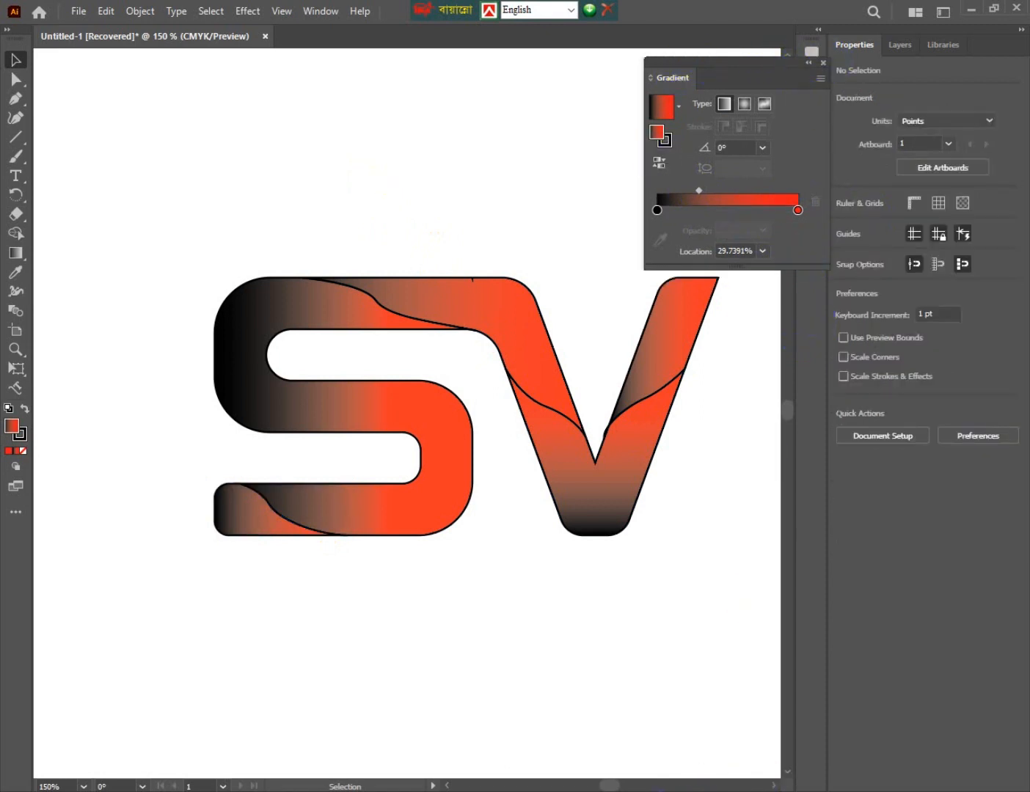
- Scale the whole SV logo down slightly in proportion, keeping its upper-left corner in place, and deselect it
scroll(609, 781, "up", 2)
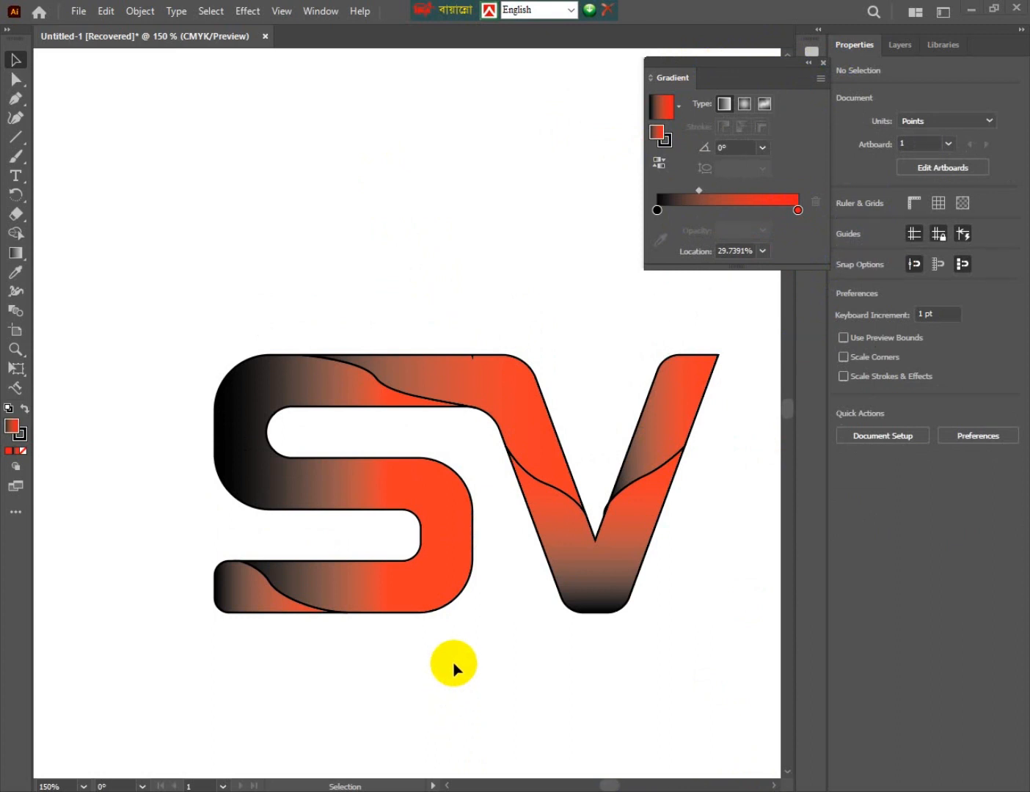
scroll(453, 668, "down", 4)
scroll(453, 668, "up", 2)
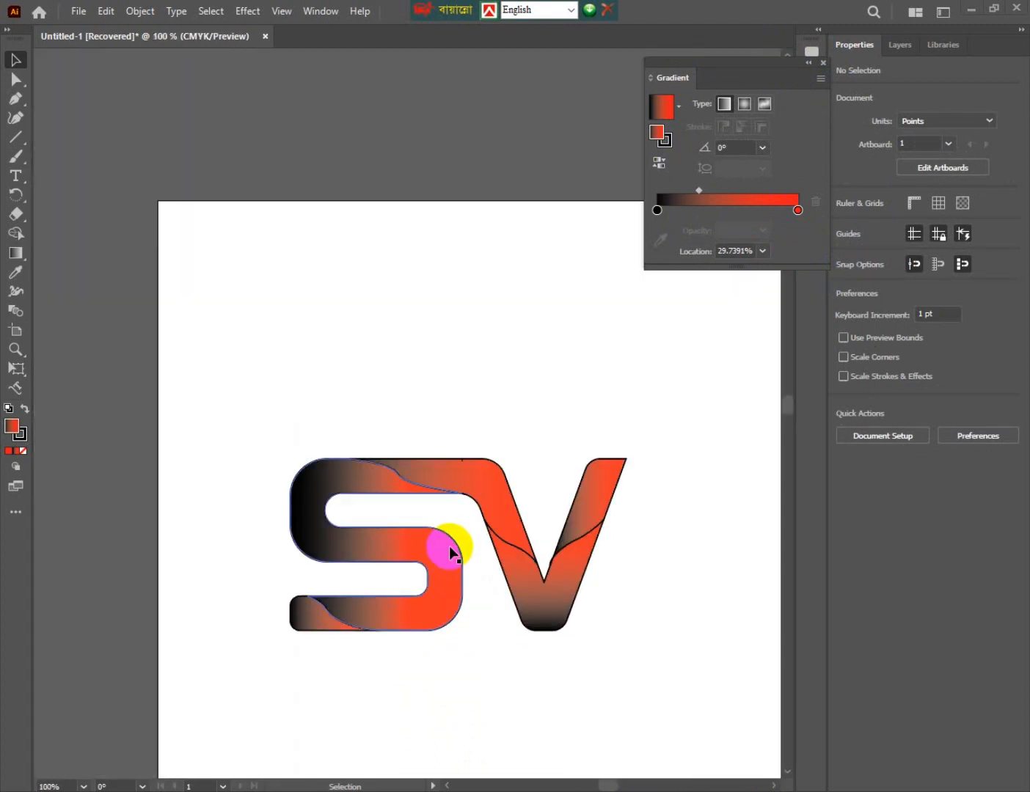
scroll(452, 527, "down", 2)
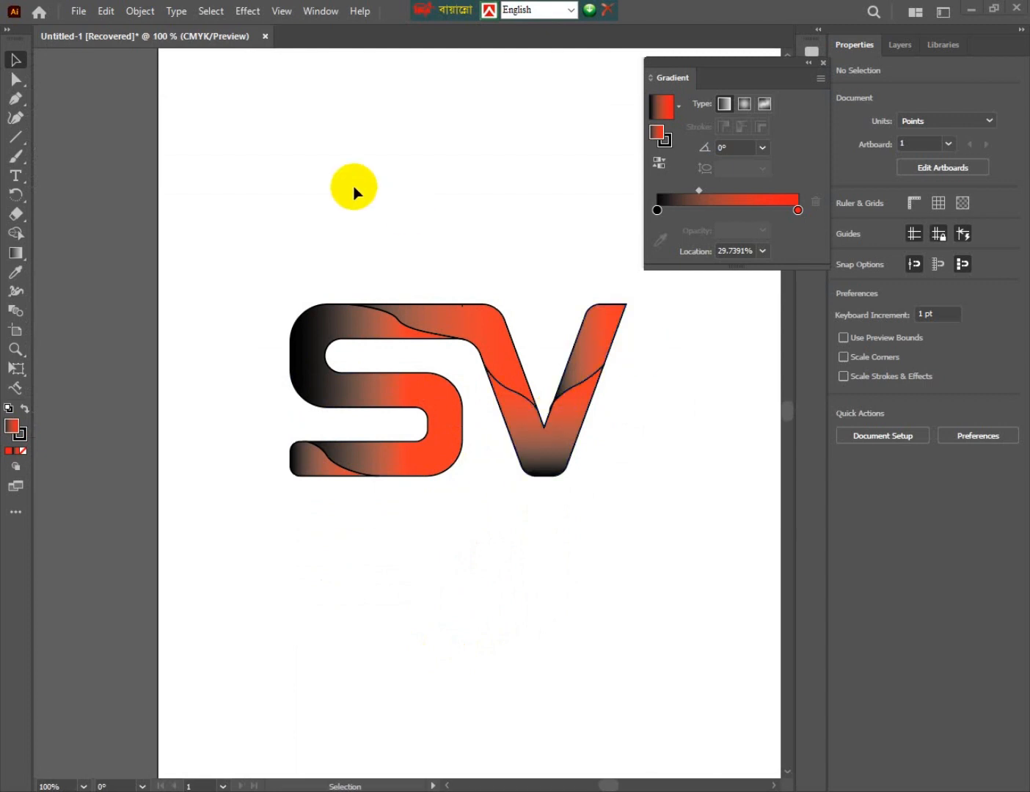
left_click_drag(521, 526, 577, 437)
left_click(560, 275)
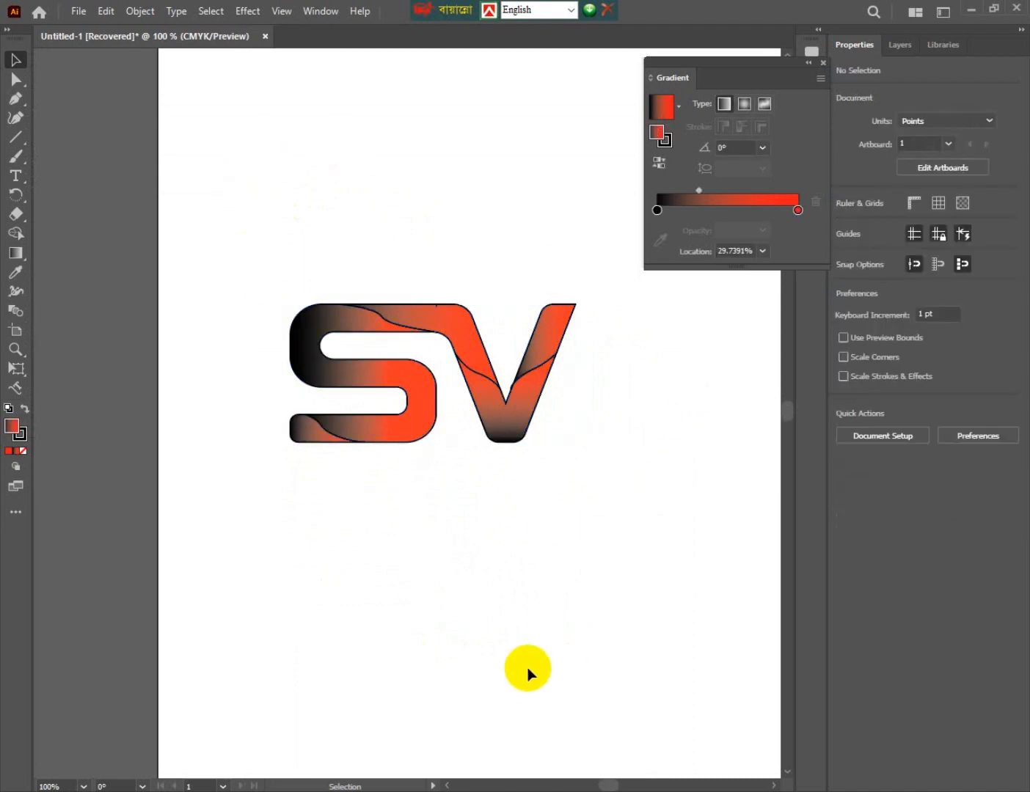